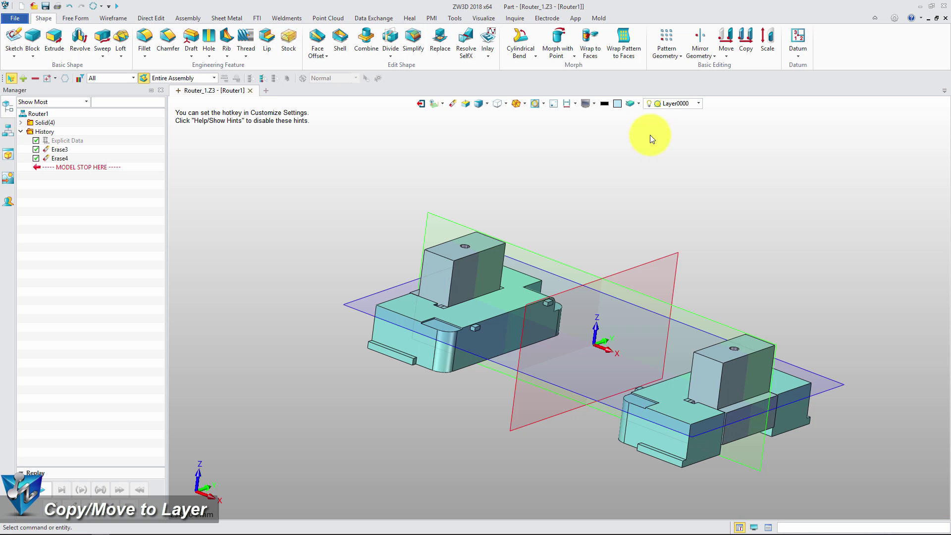
Step: Check what Layer0000 and Layer0001 contain by switching each layer's visibility off and on
click(638, 103)
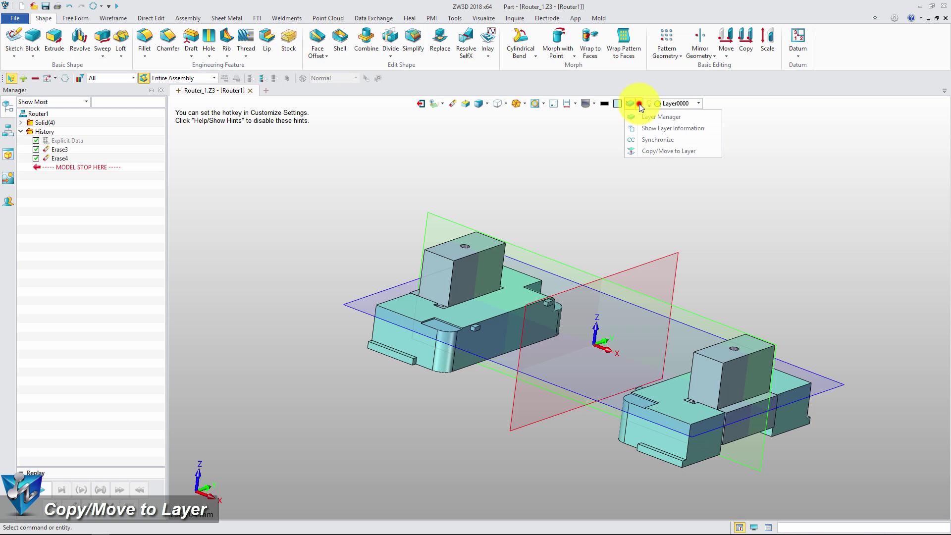
click(684, 159)
click(698, 103)
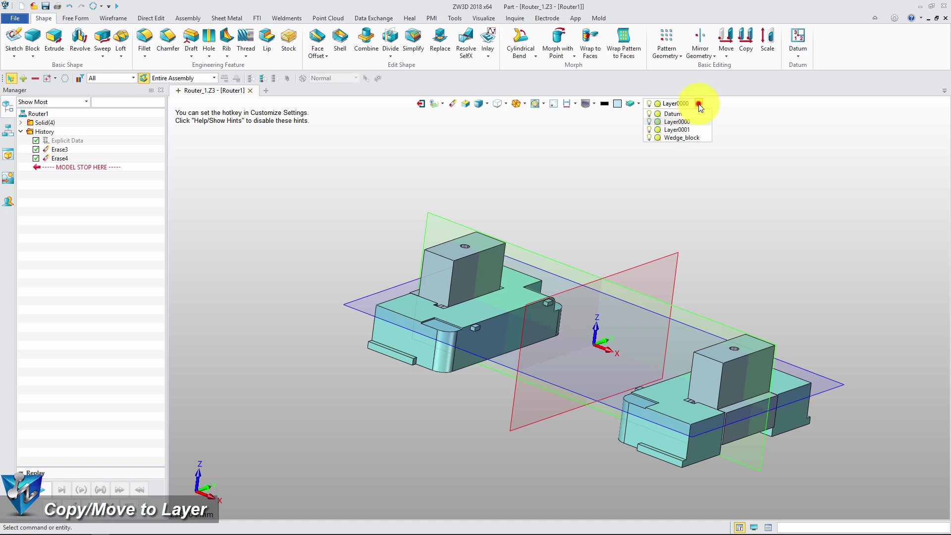
click(649, 121)
click(649, 121)
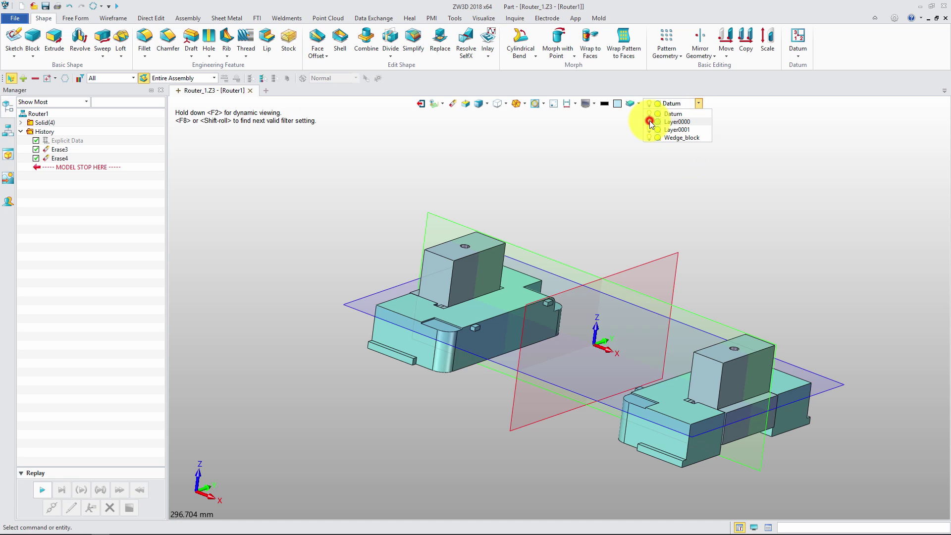
click(650, 129)
click(650, 129)
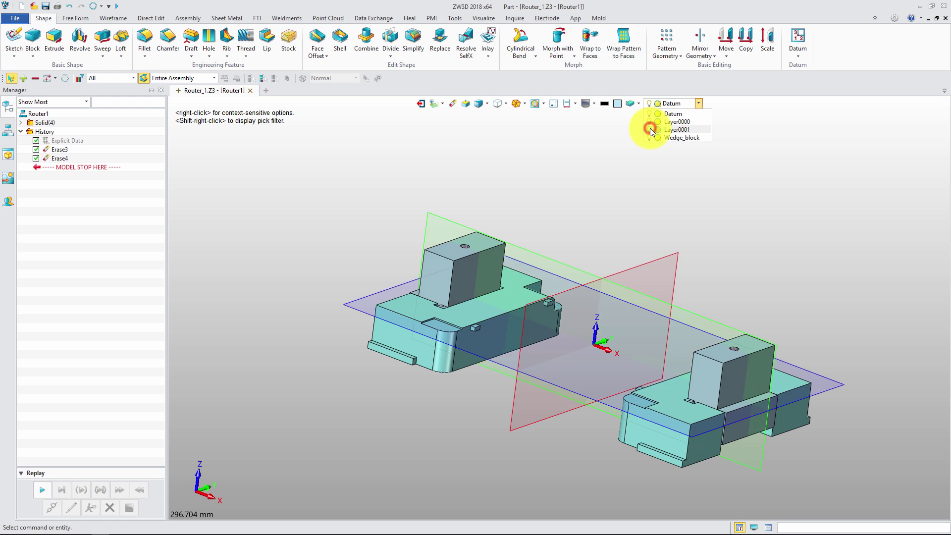
click(625, 133)
Step: Move the two upright wedge blocks to the existing Wedge_block layer with Copy/Move to Layer, using the By Selected type
click(640, 104)
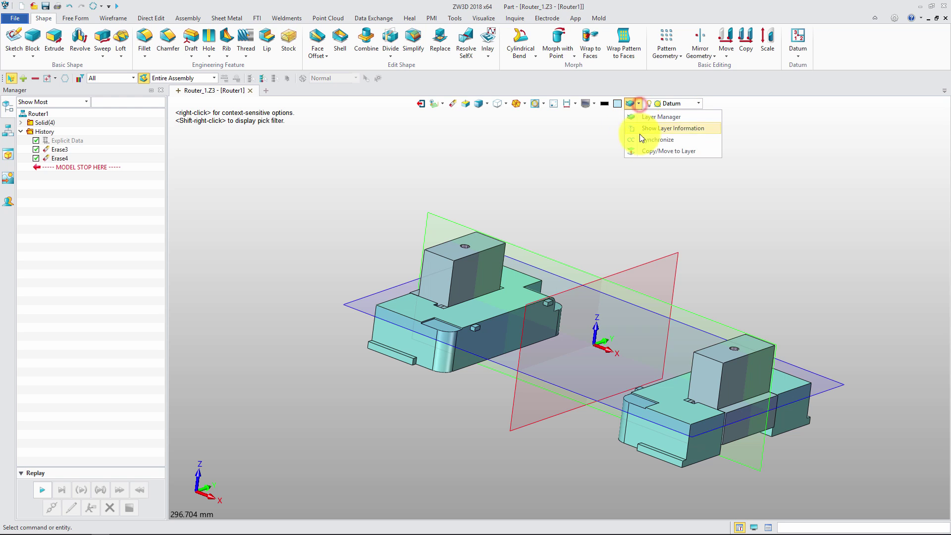
click(643, 150)
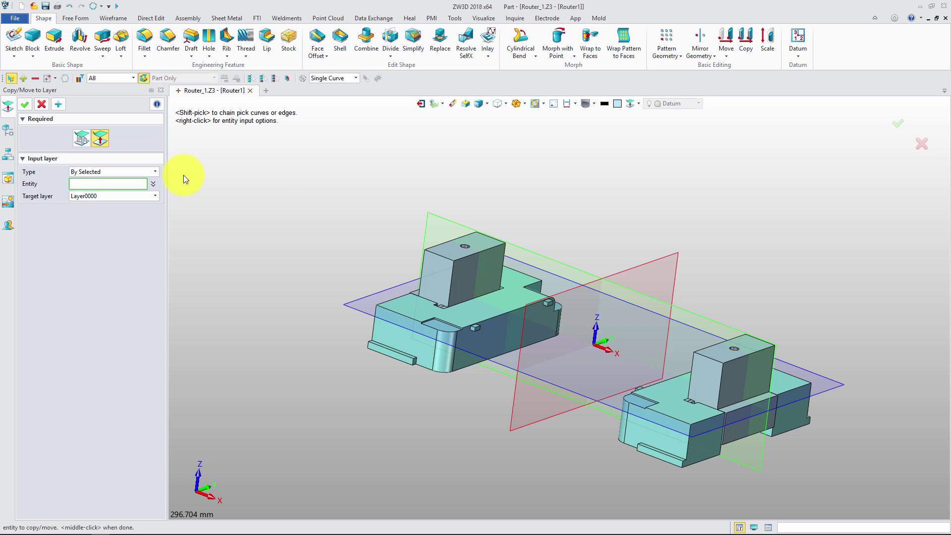
click(156, 171)
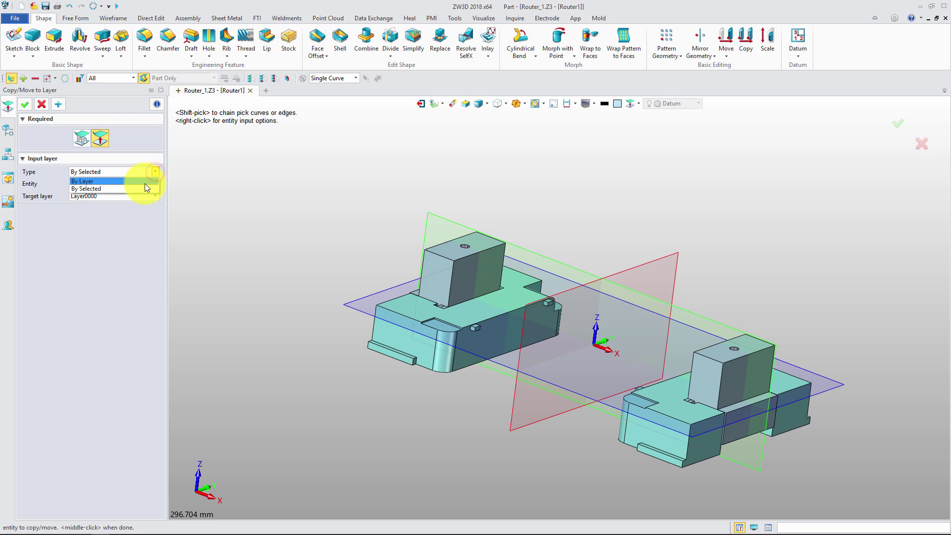
click(145, 187)
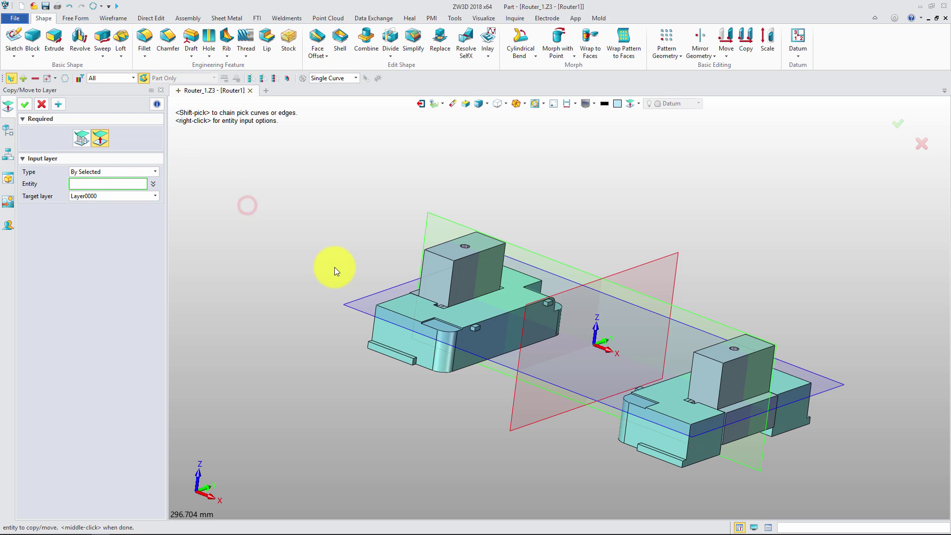
click(440, 274)
click(735, 377)
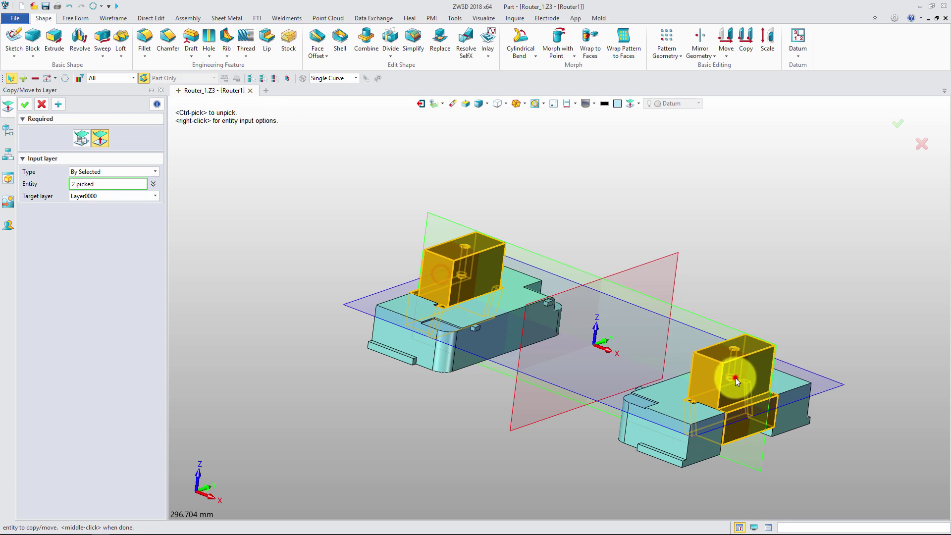
click(154, 196)
click(142, 220)
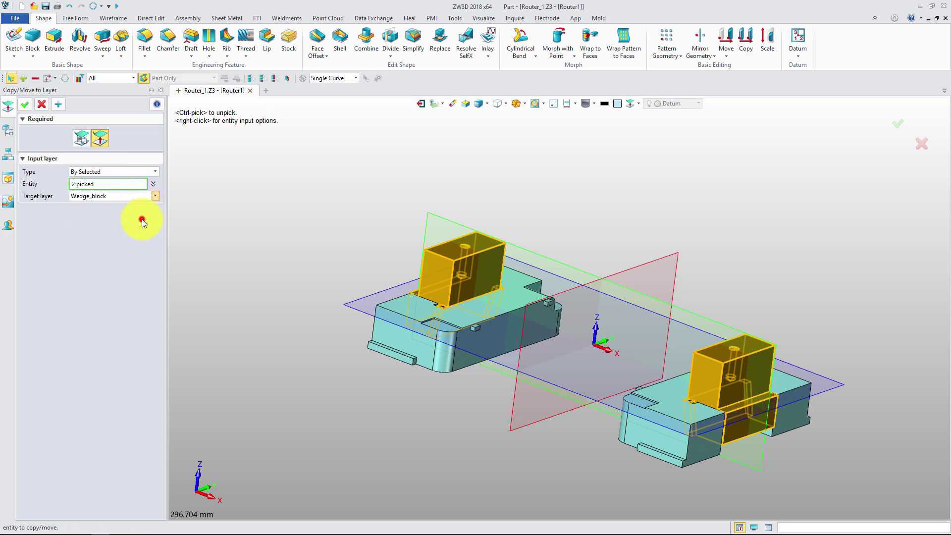
click(59, 105)
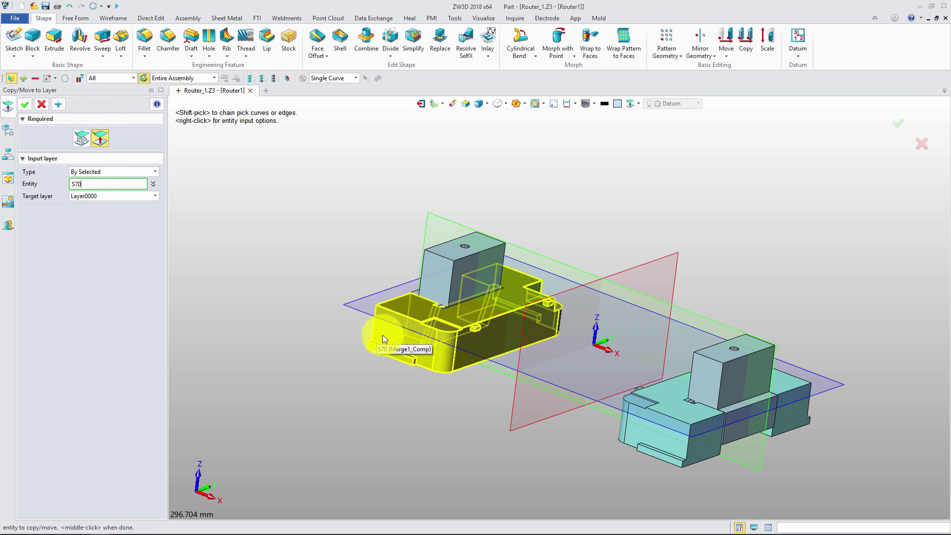
Step: Move the two large slider bodies to a new layer named Slider
click(369, 337)
click(681, 456)
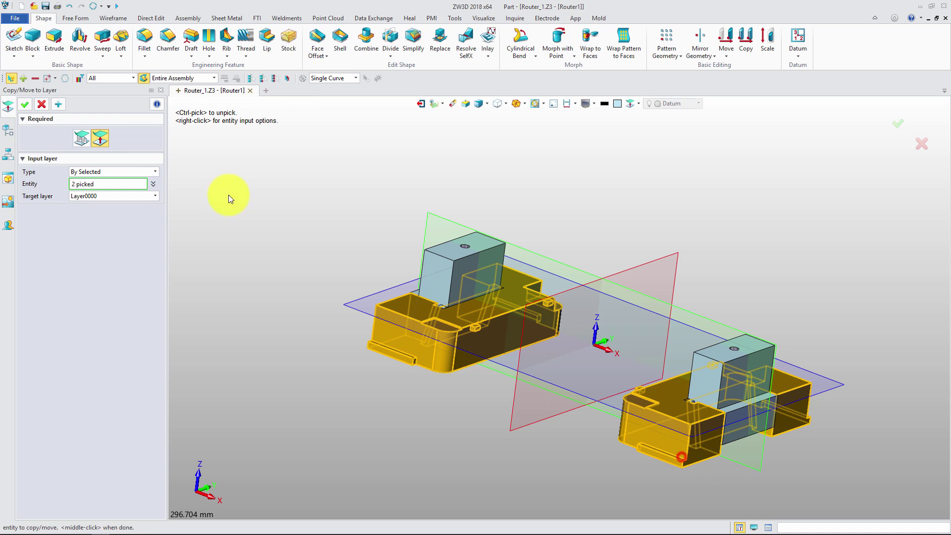
click(155, 195)
click(140, 234)
click(109, 207)
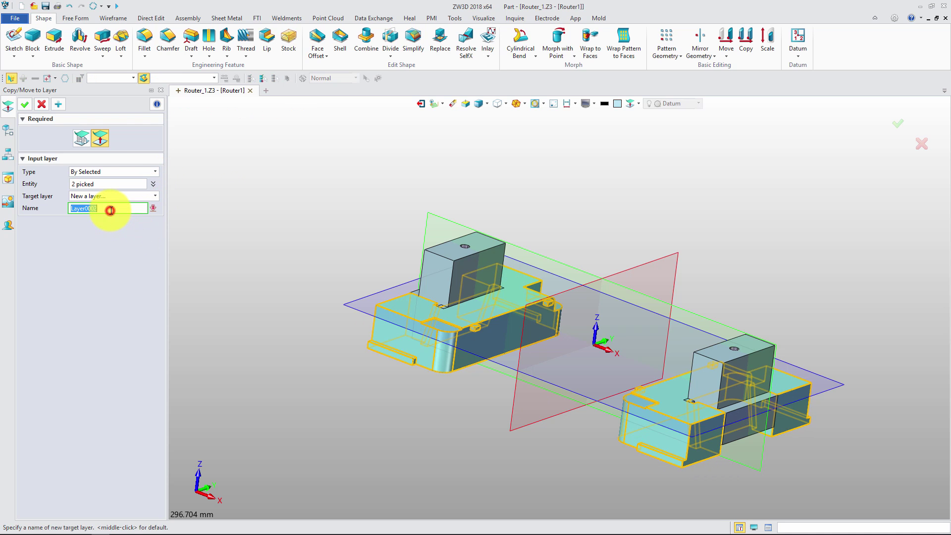
text(Slider)
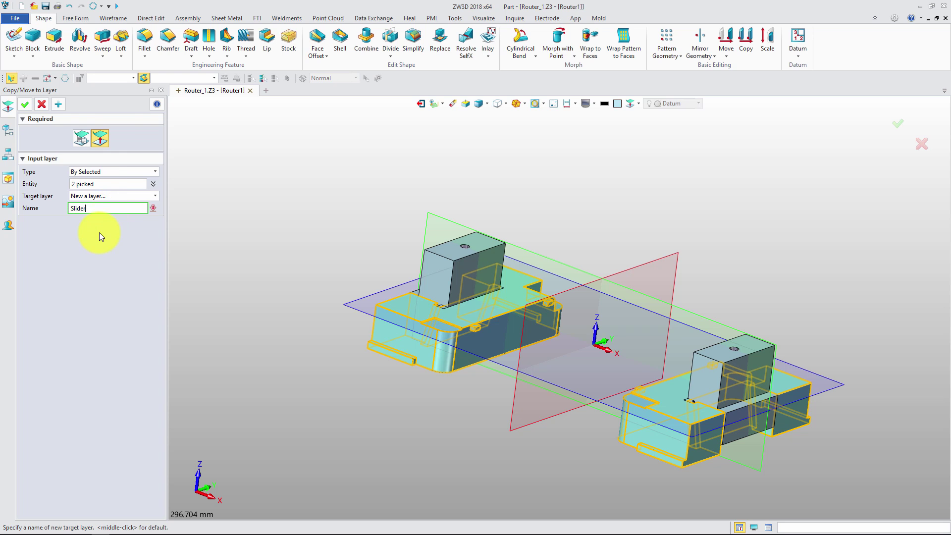
click(61, 103)
Step: Move the contents of Layer0001 to the Datum layer using the By Layer type, and finish the command
click(153, 171)
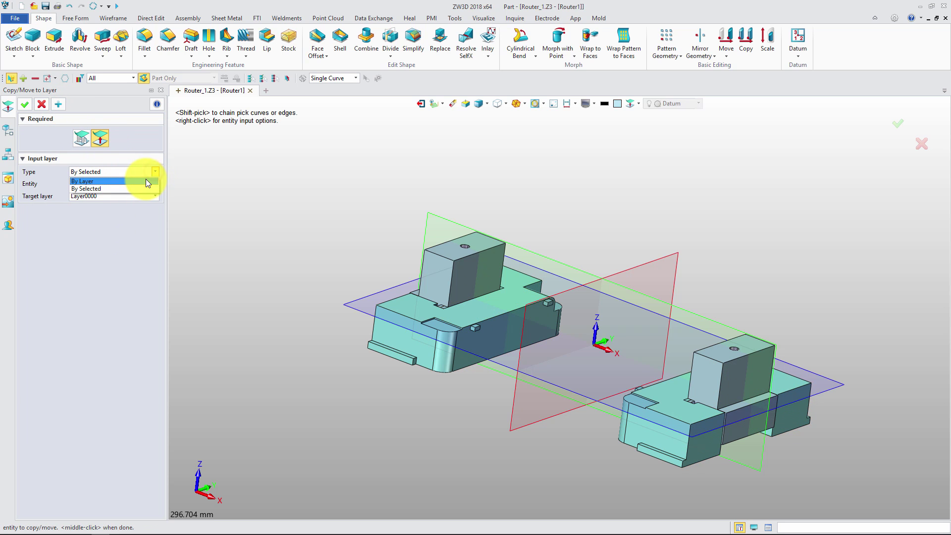
click(146, 181)
click(157, 183)
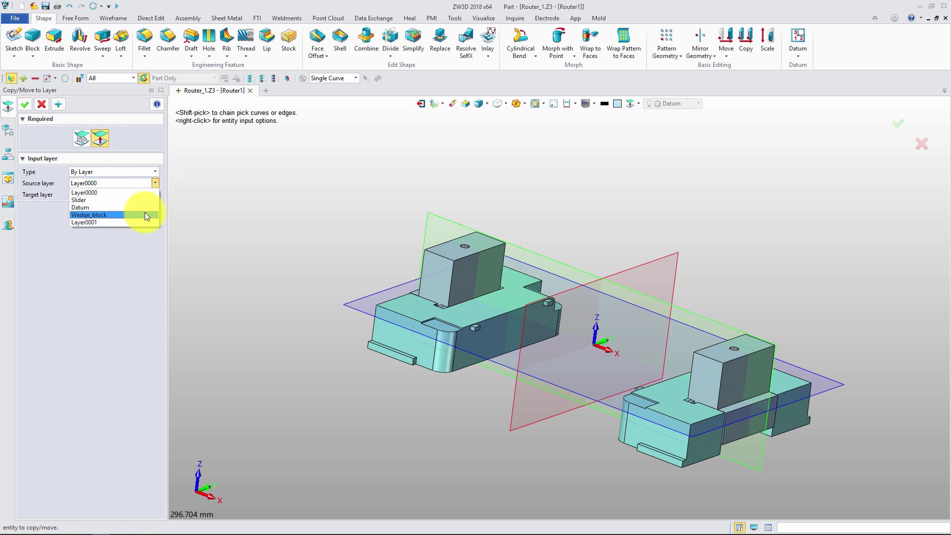
click(140, 218)
click(155, 194)
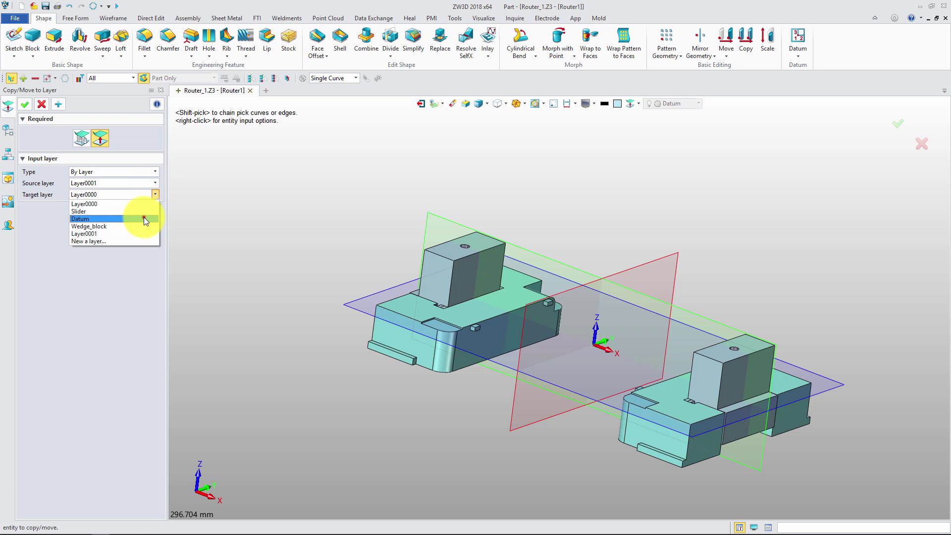
click(143, 216)
click(27, 106)
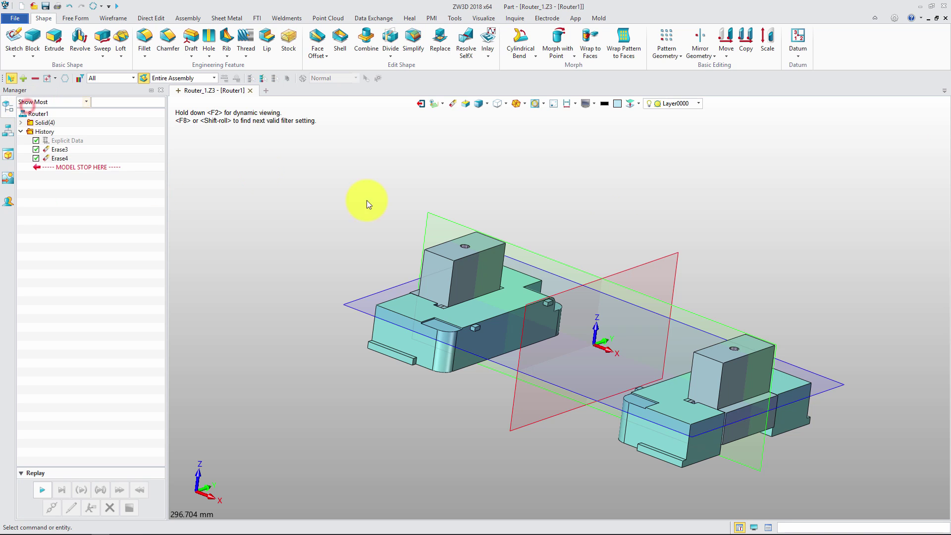
Step: Check the contents of the Slider, Wedge_block and Datum layers by switching their visibility off and on
click(698, 104)
click(647, 127)
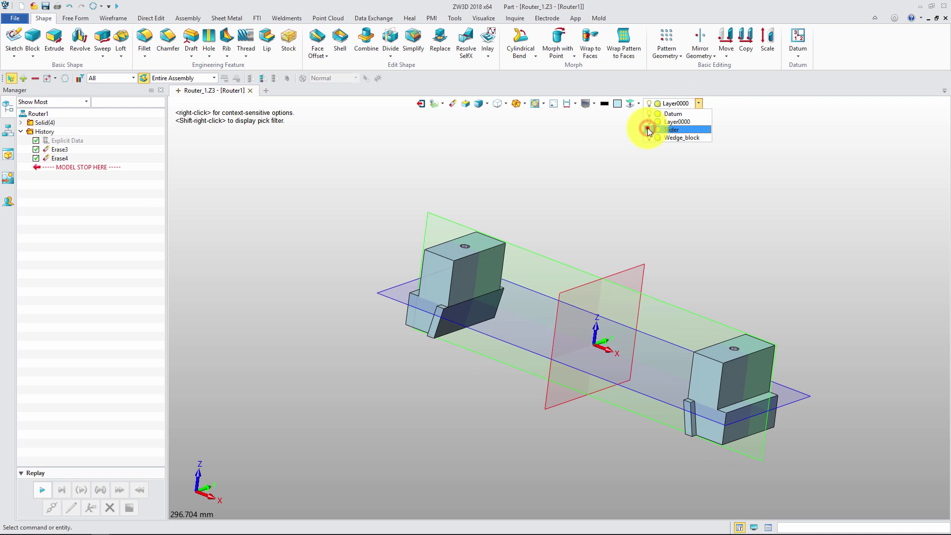
click(647, 128)
click(650, 136)
click(650, 136)
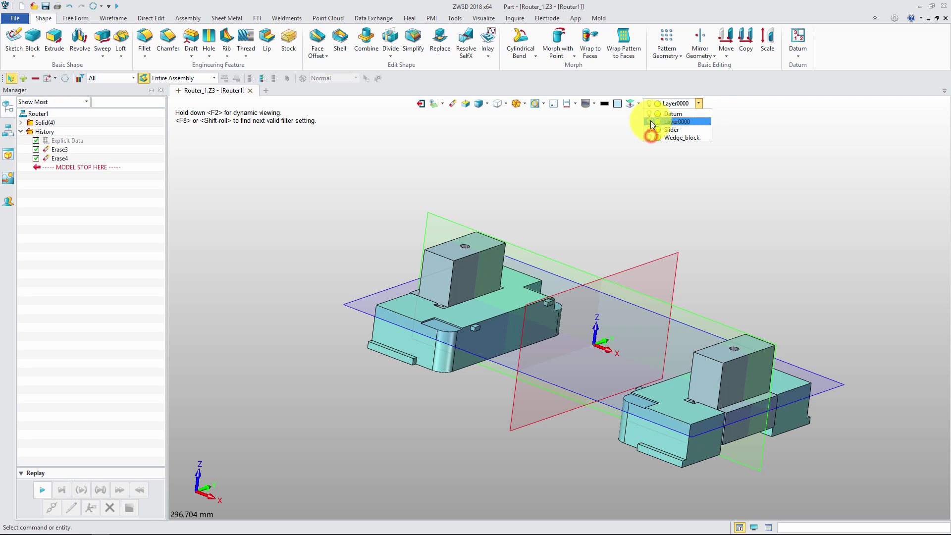
click(649, 113)
click(649, 113)
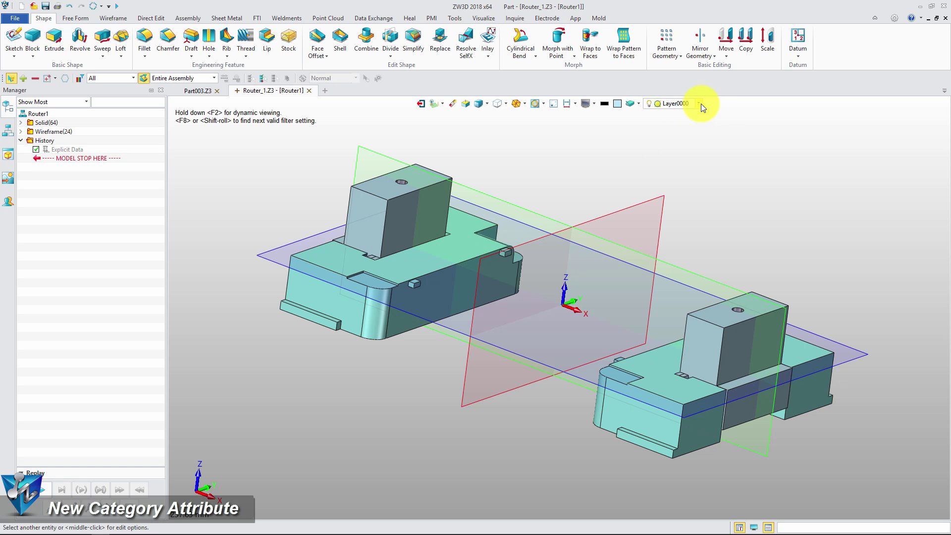
Step: Check the mold part layers near the start of the layer list, including A_8X160_M, by switching them on and off
click(700, 103)
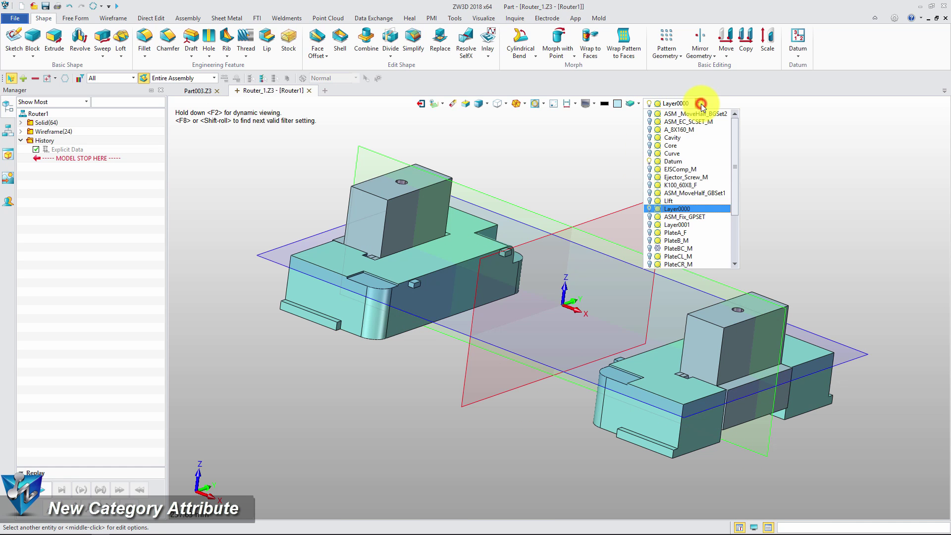
click(650, 130)
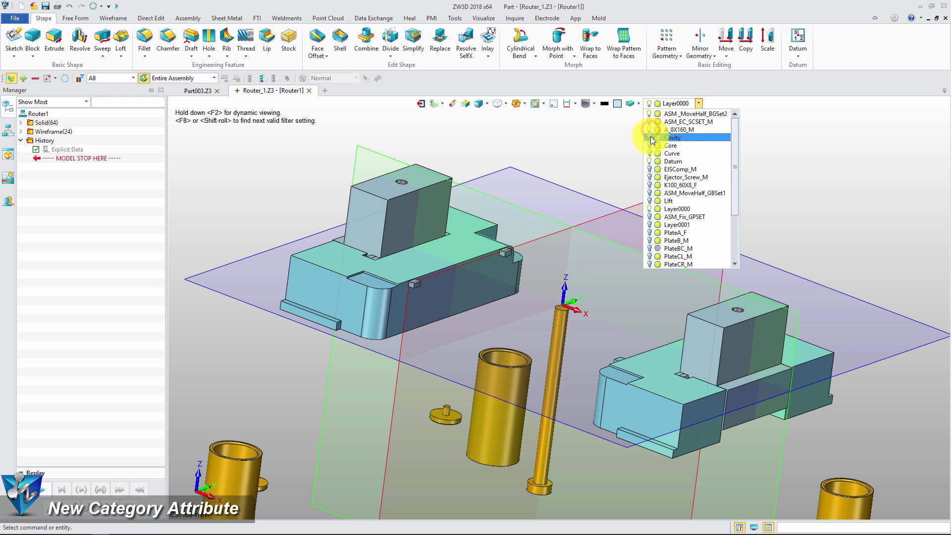
click(650, 137)
click(647, 145)
click(648, 137)
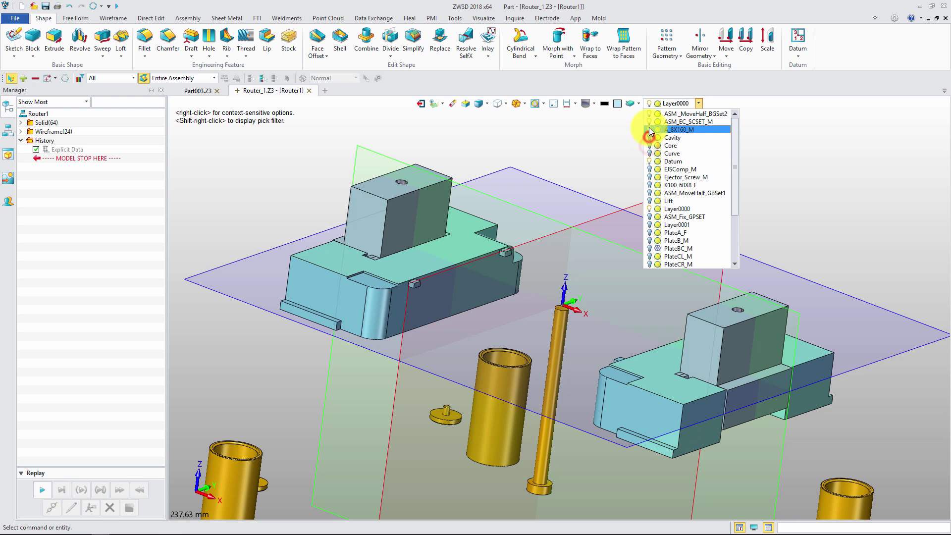
click(649, 129)
click(649, 121)
click(635, 121)
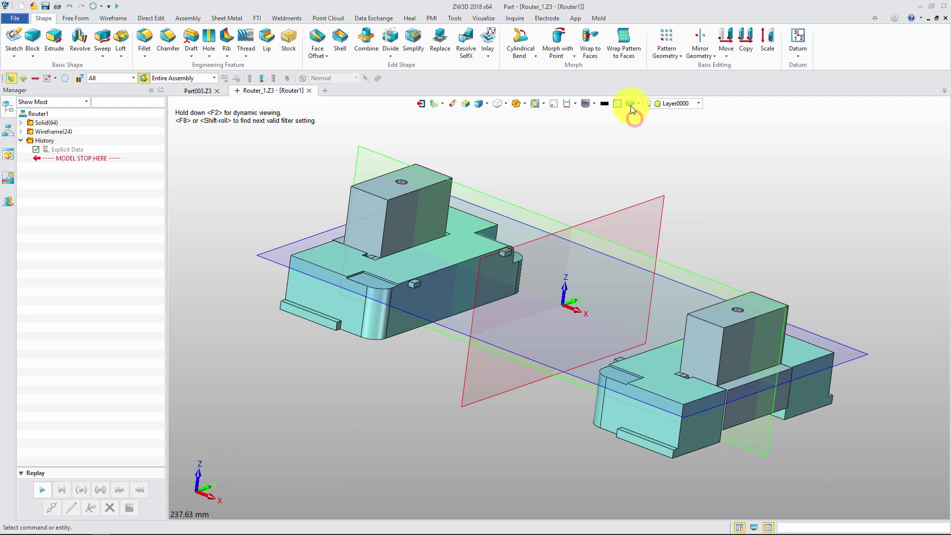
Step: In the Layer Manager, assign the DATUMS category to the Datum layer and remove it again
click(631, 106)
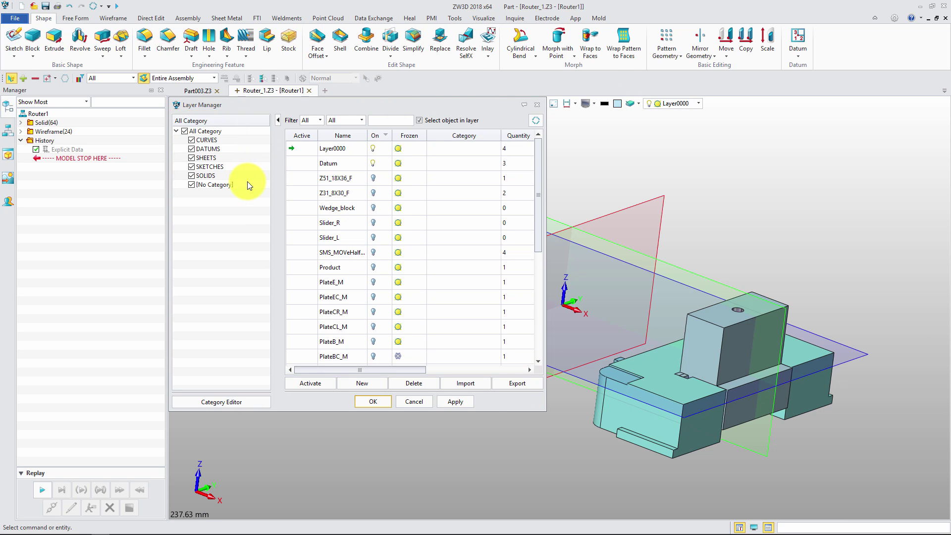
click(448, 162)
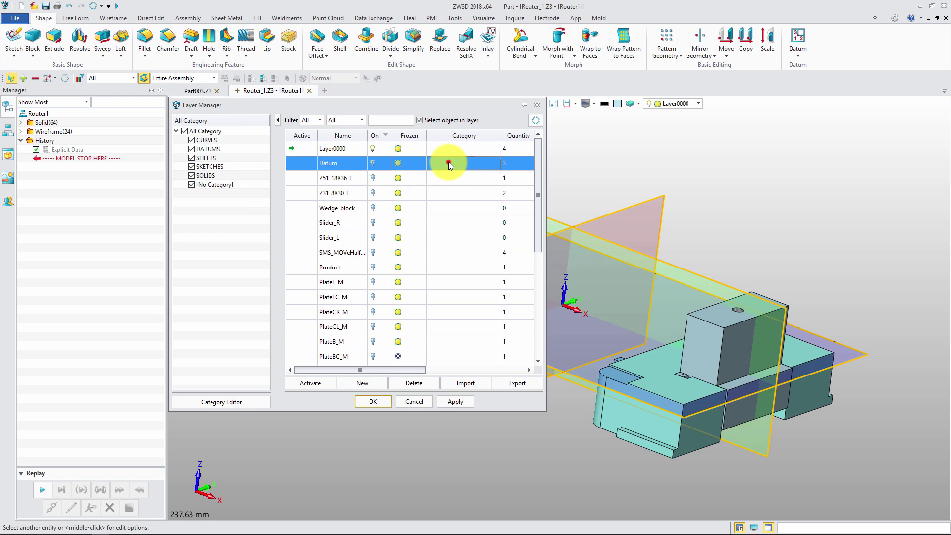
right_click(448, 163)
mouse_move(515, 171)
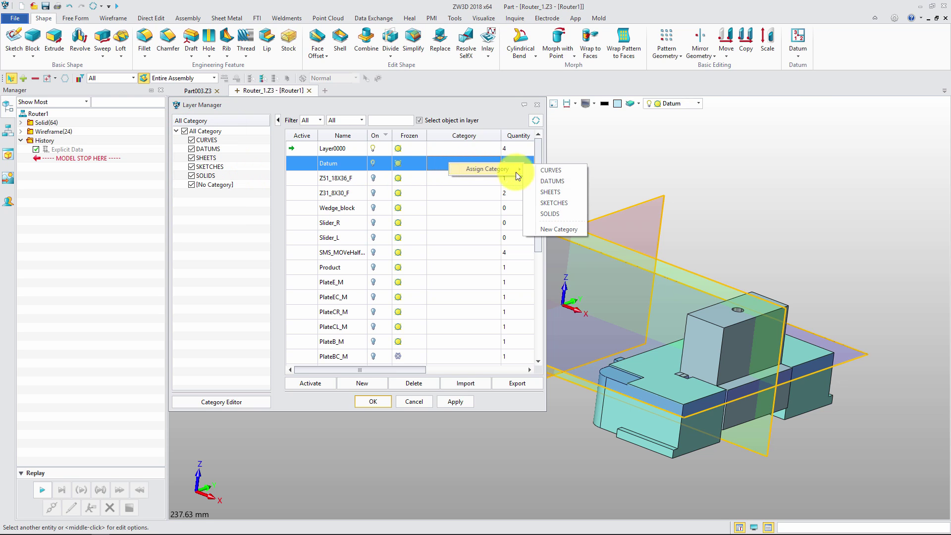
click(554, 181)
right_click(459, 163)
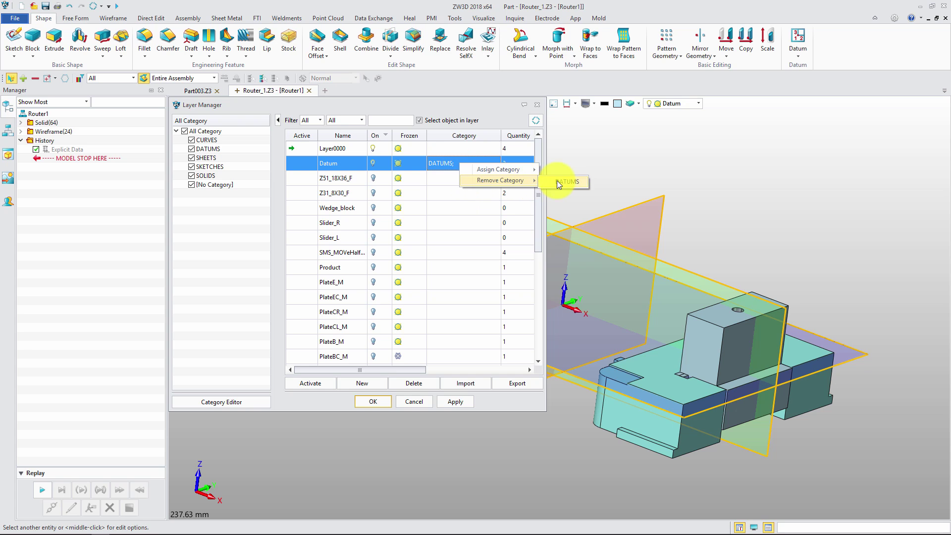
click(557, 180)
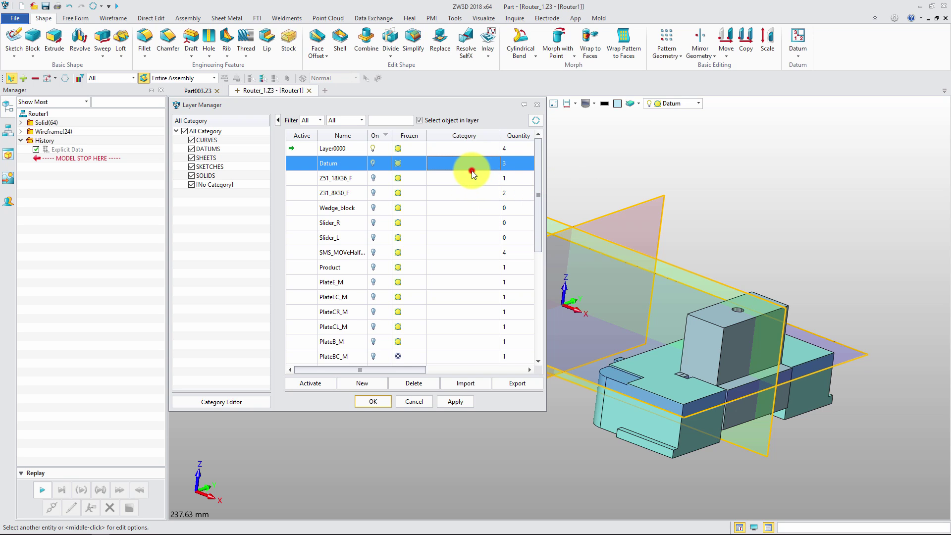
Step: Create a new layer category named FIX_HALF
right_click(224, 203)
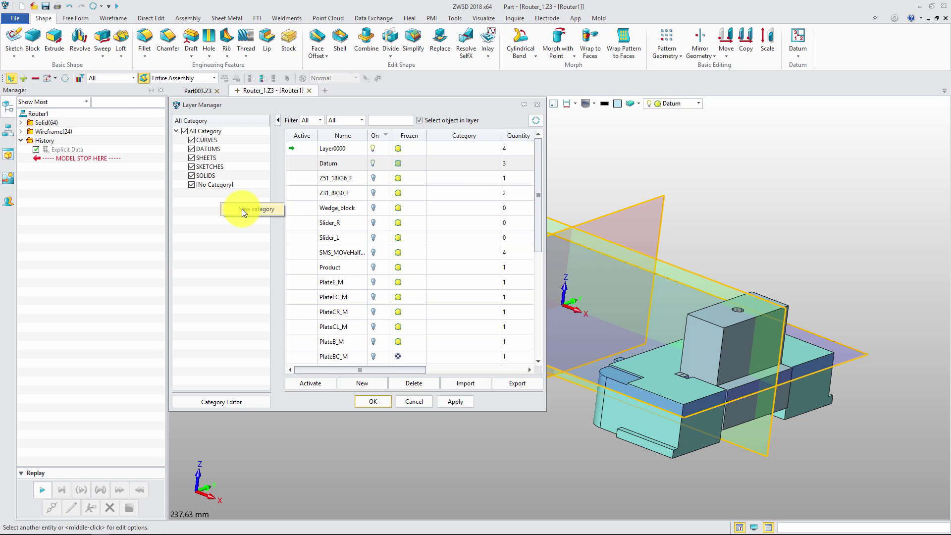
click(243, 212)
text(FIX_HALF)
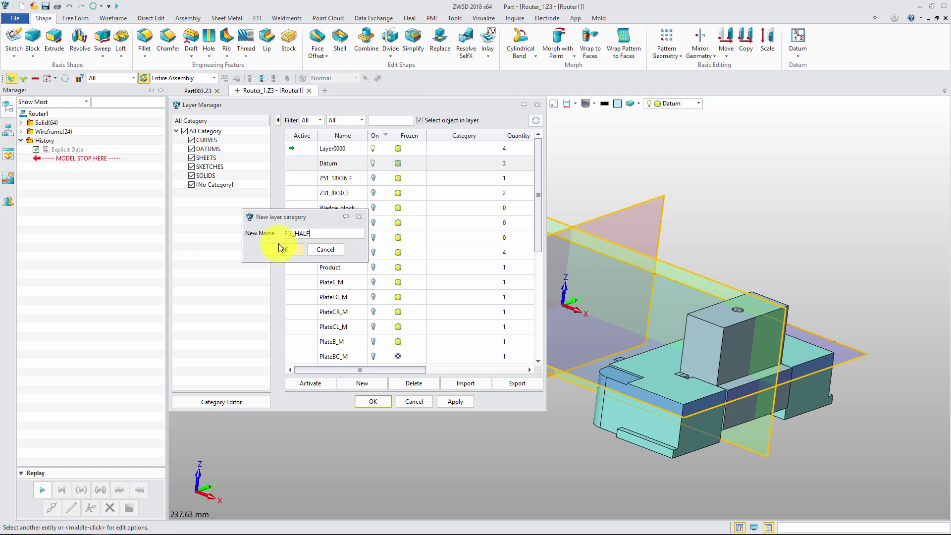
click(281, 247)
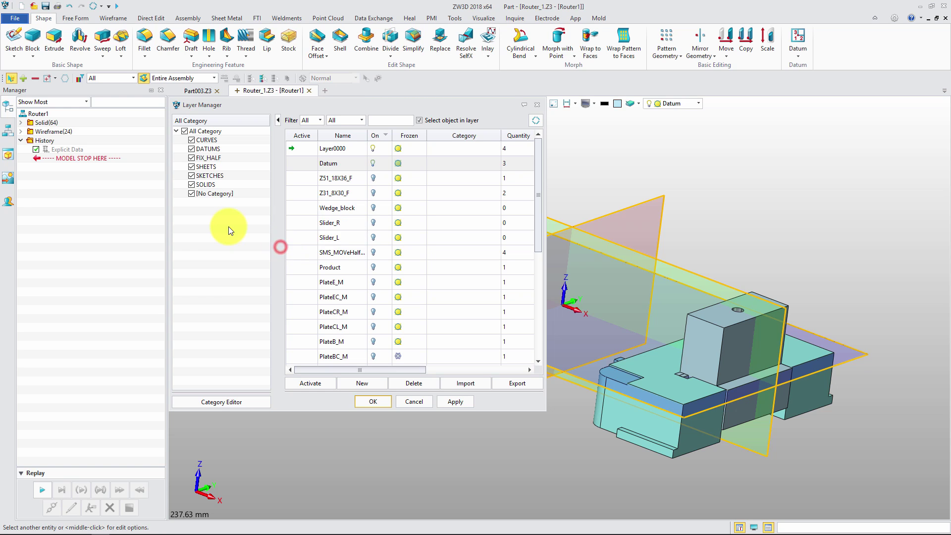
Step: Create a new layer category named MOVE_HALF
right_click(228, 225)
click(257, 232)
text(MOVE_)
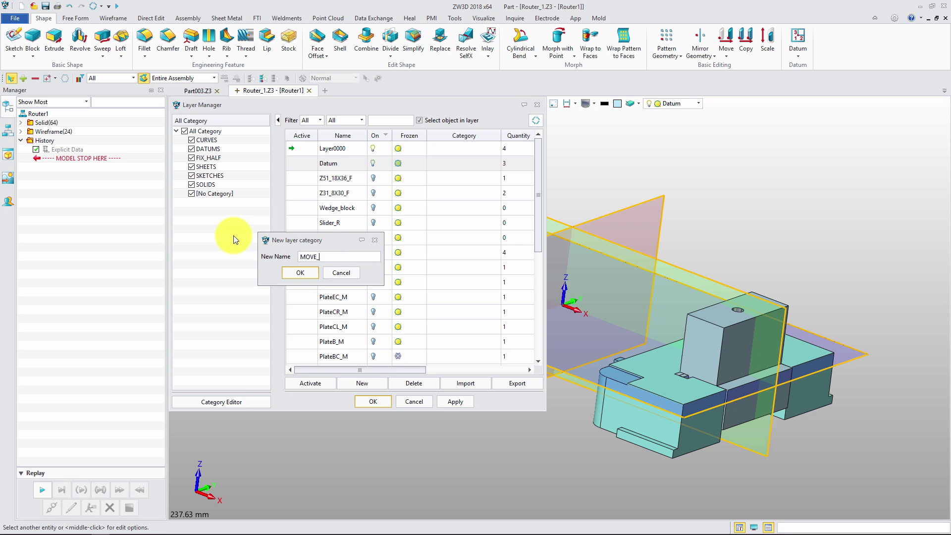
text(HALF)
click(300, 272)
Step: Create a new layer category named PRODUCT
right_click(211, 229)
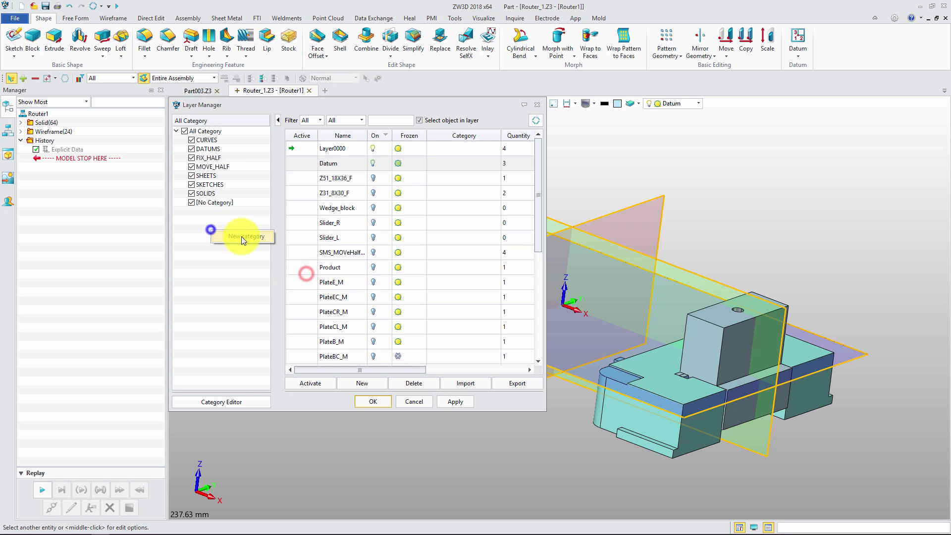
click(241, 236)
text(PRODUCT)
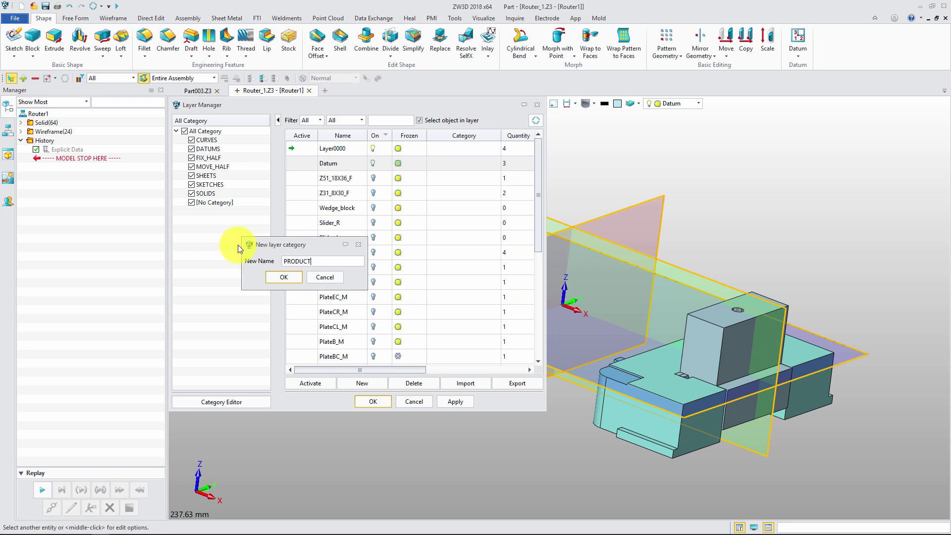
click(275, 276)
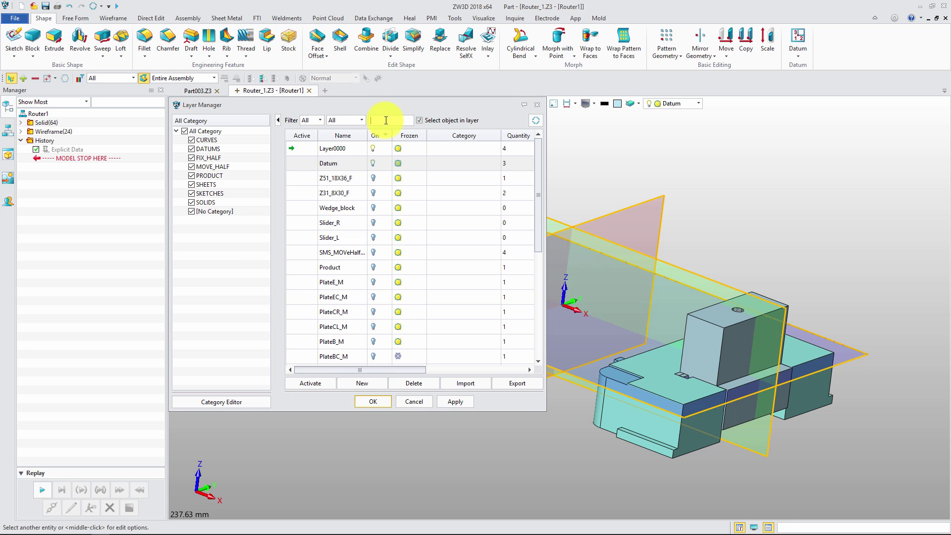
Step: Filter the layer list by F and assign all the filtered layers, Z51_18X36_F through ASM_Fix_GPSET, to the FIX_HALF category
text(F)
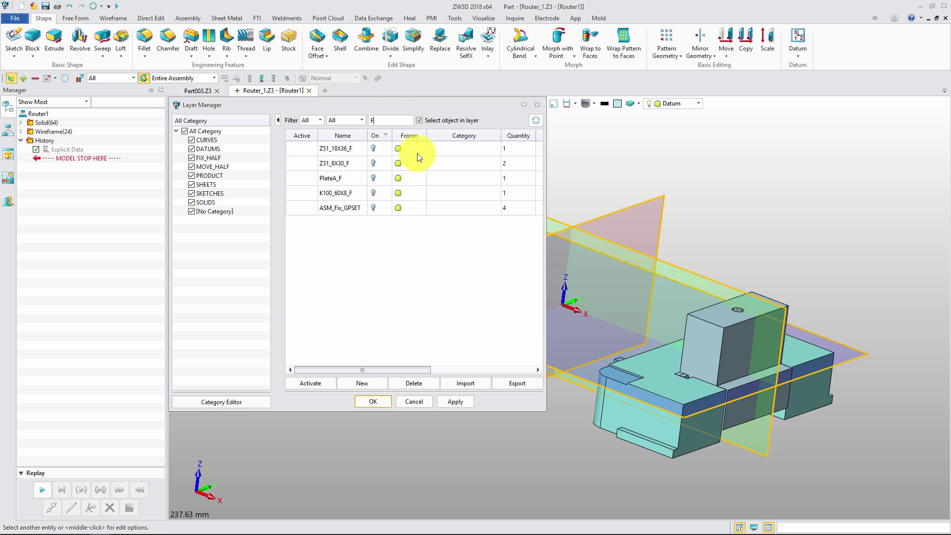
click(440, 148)
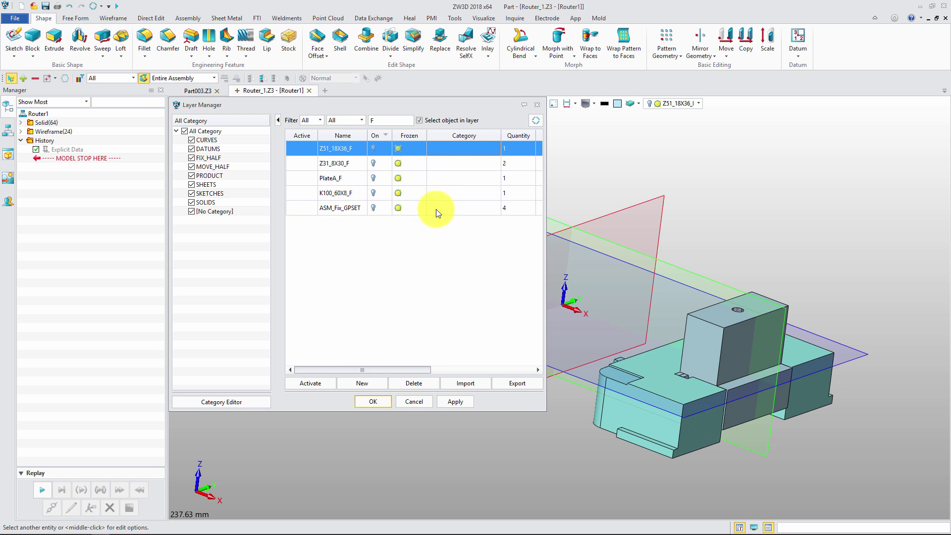
shift+click(436, 208)
right_click(430, 171)
mouse_move(454, 176)
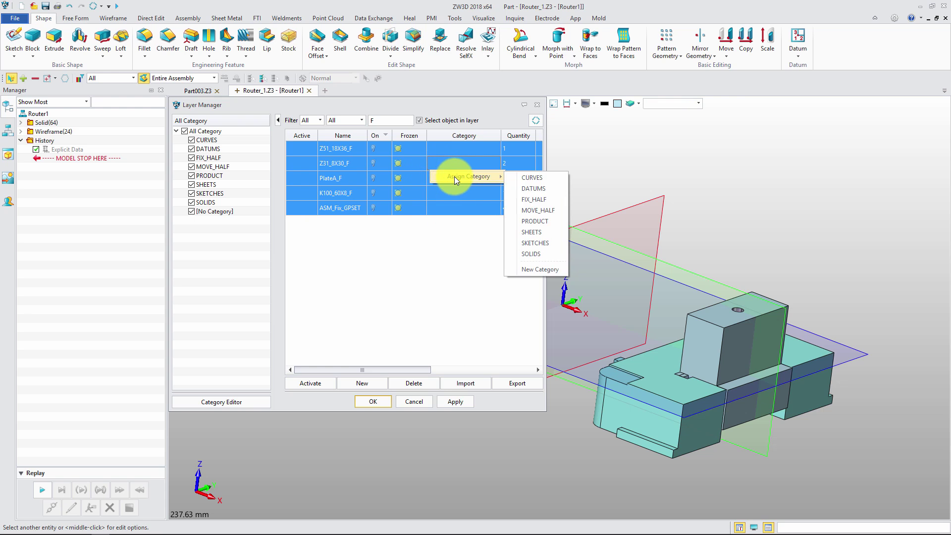
click(510, 200)
click(484, 222)
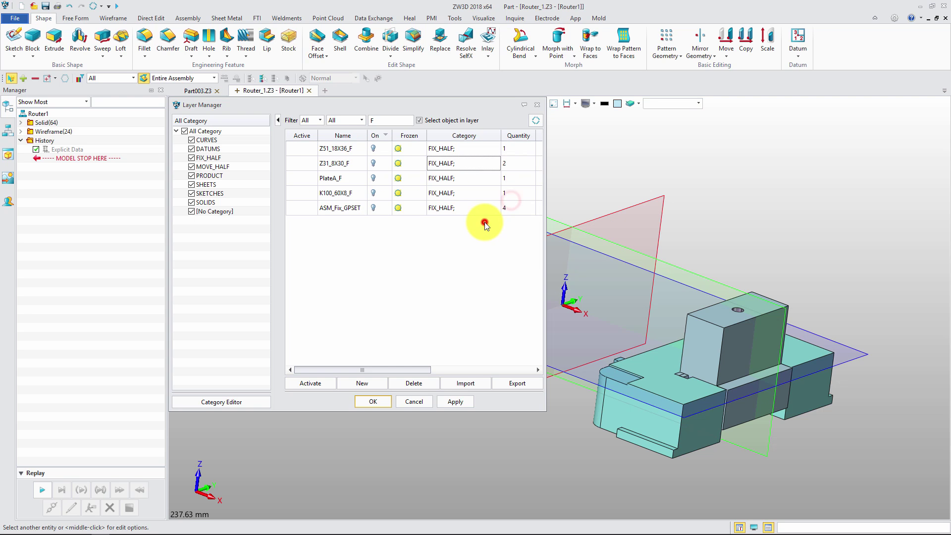
Step: In the Category Editor, assign PlateE_M through PlateBC_M, Ejector_Screw_M, EJSComp_M, A_8X160_M, ASM_MoveHalf_GBSet1 and ASM_EC_SCSET_M to the MOVE_HALF category
click(234, 402)
drag(322, 297, 335, 134)
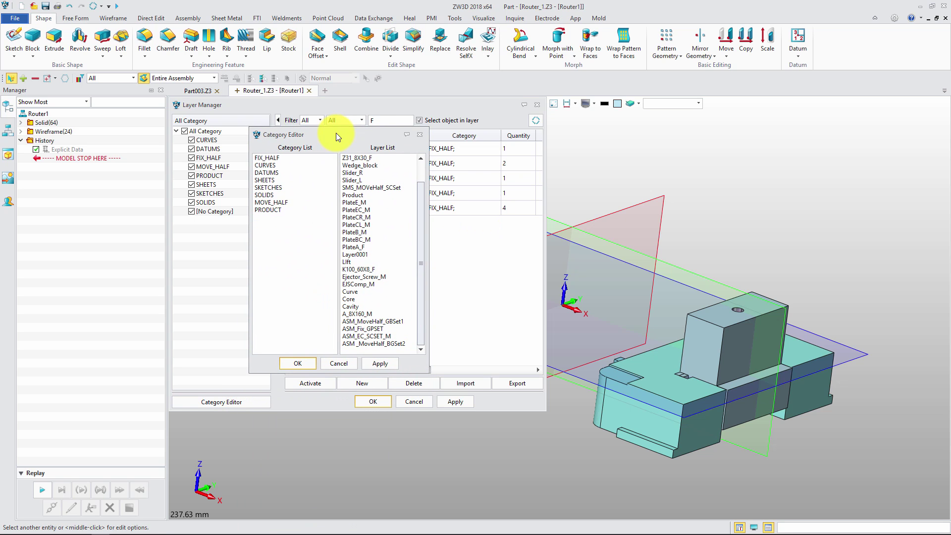
click(305, 173)
click(293, 202)
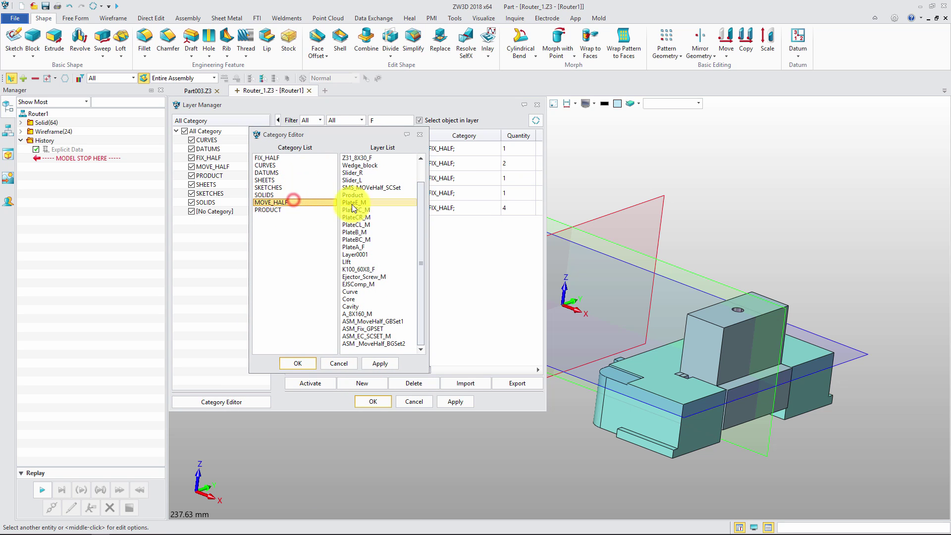
drag(365, 204, 374, 238)
ctrl+click(382, 277)
ctrl+click(381, 284)
ctrl+click(382, 313)
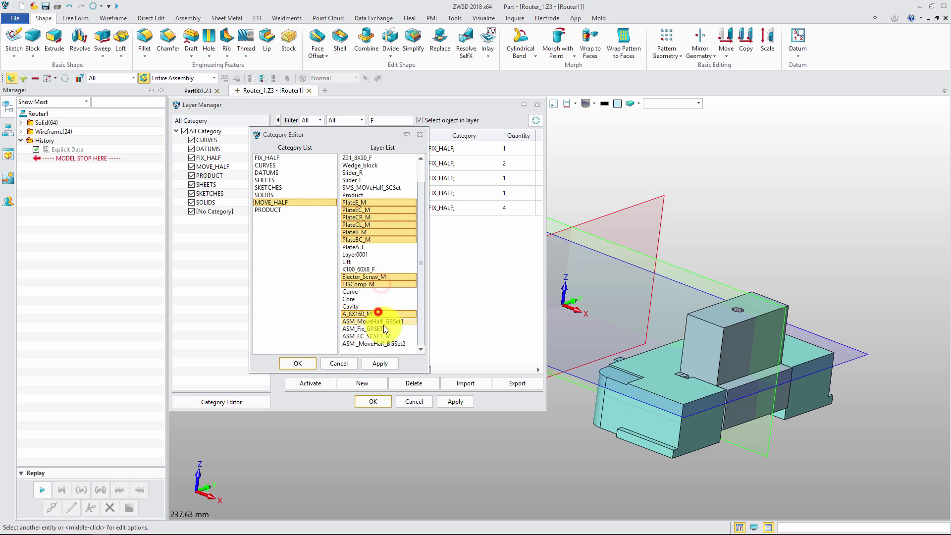
ctrl+click(389, 336)
ctrl+click(399, 321)
click(388, 364)
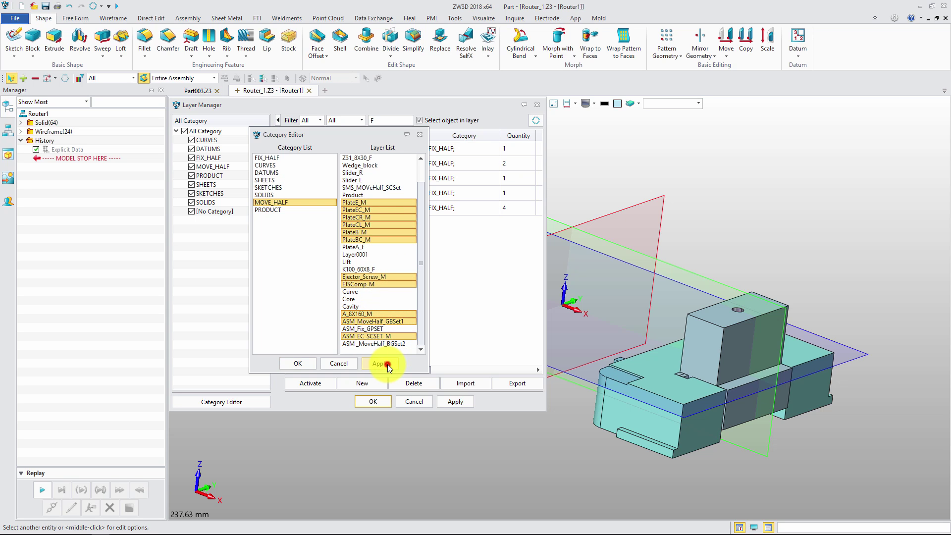
Step: Assign the Product layer to the PRODUCT category and clear the layer name filter
click(281, 211)
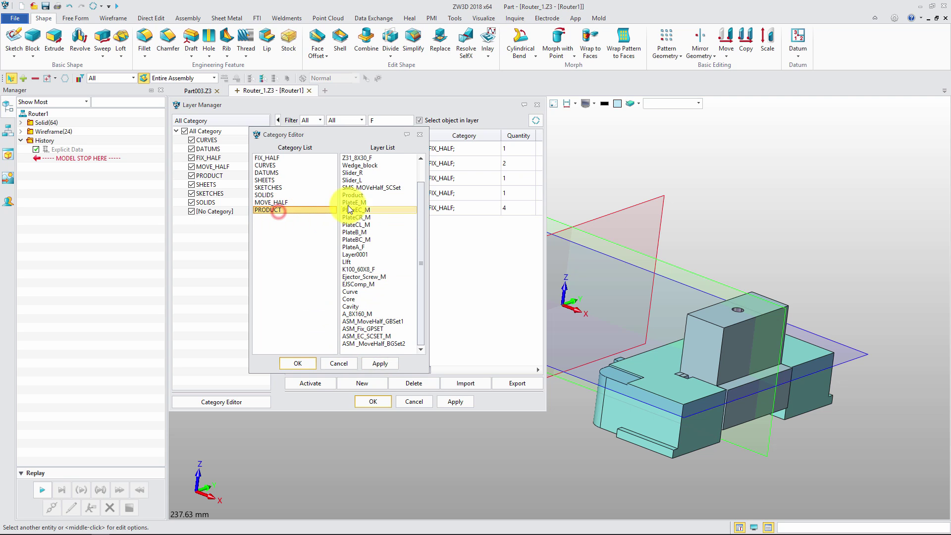
click(298, 363)
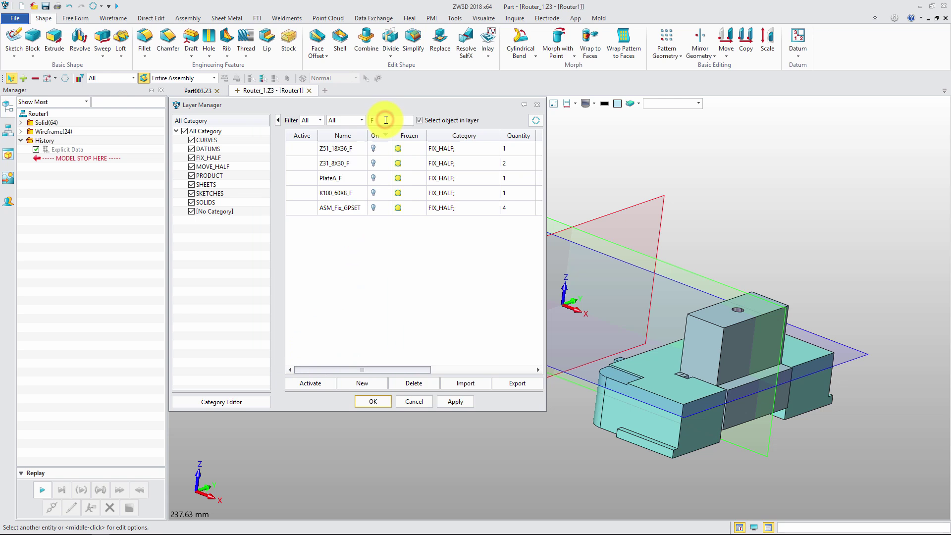
key(BackSpace)
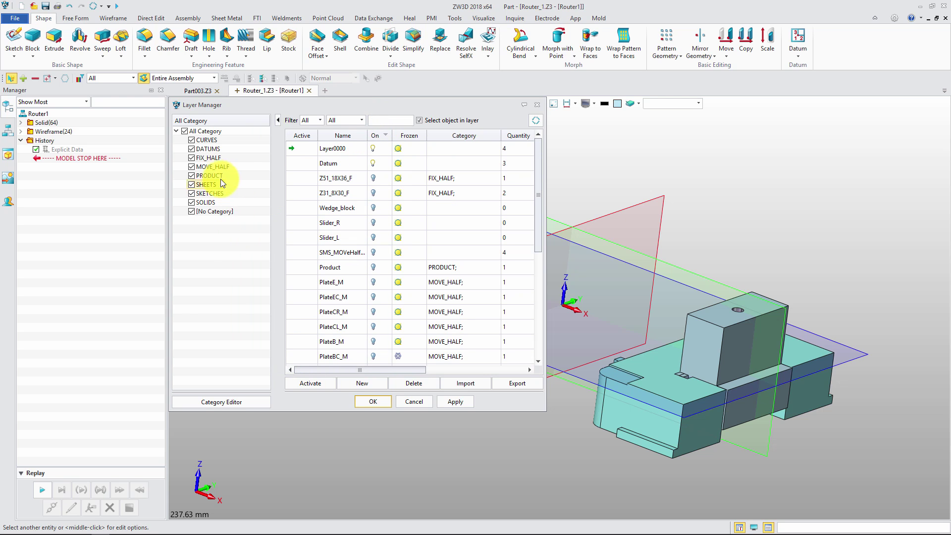
Step: Check the category filtering by excluding FIX_HALF, MOVE_HALF and PRODUCT from the layer list and including them again
click(192, 158)
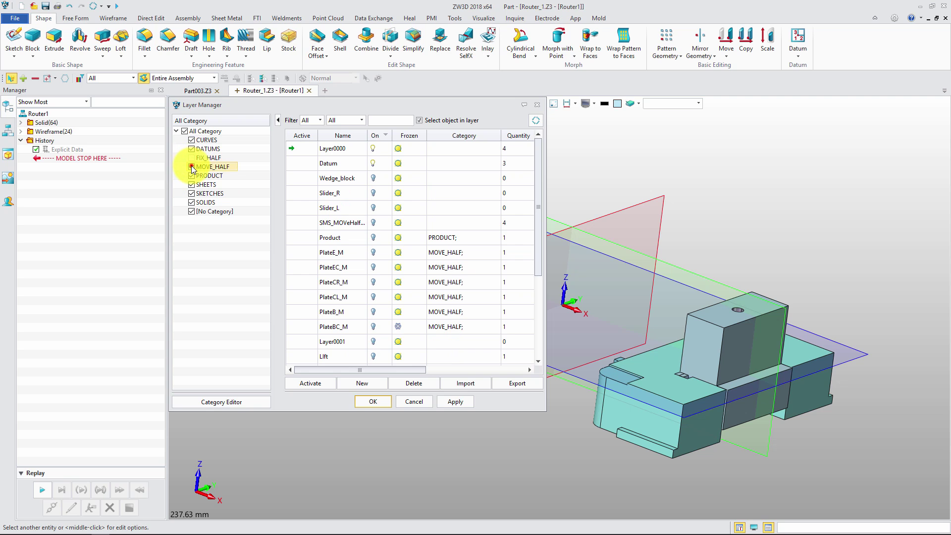
click(191, 167)
click(191, 176)
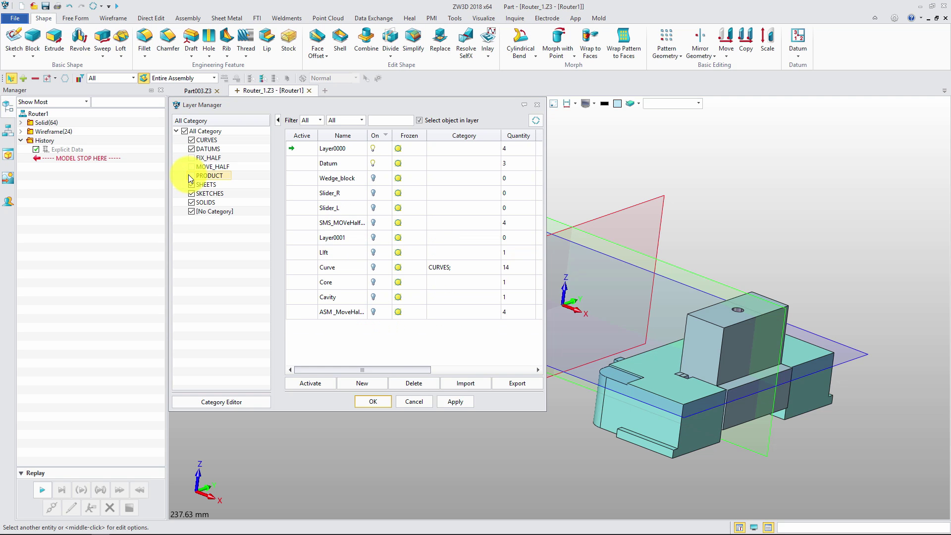
click(192, 158)
click(191, 167)
click(191, 176)
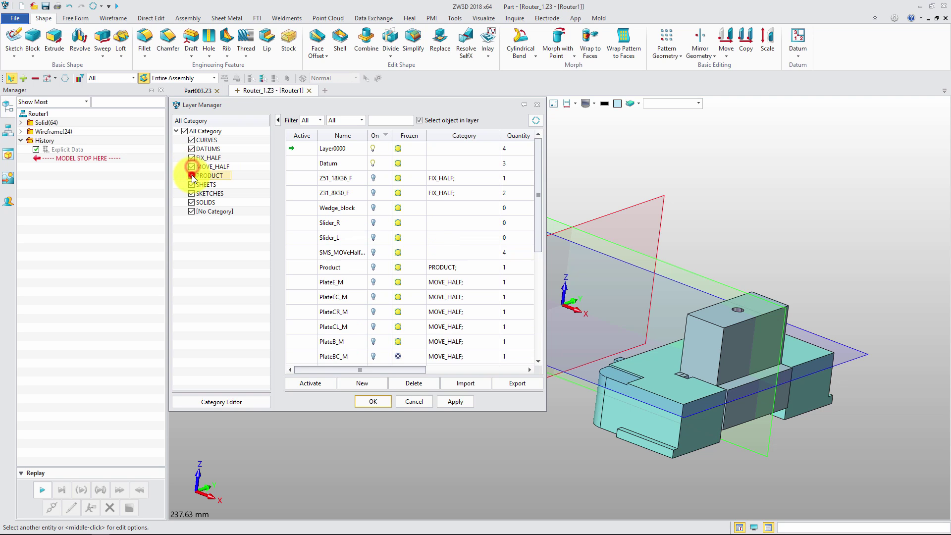
Step: Move and narrow the Layer Manager to uncover the model, and turn off the layers of all categories
drag(443, 102, 308, 108)
drag(410, 141, 288, 140)
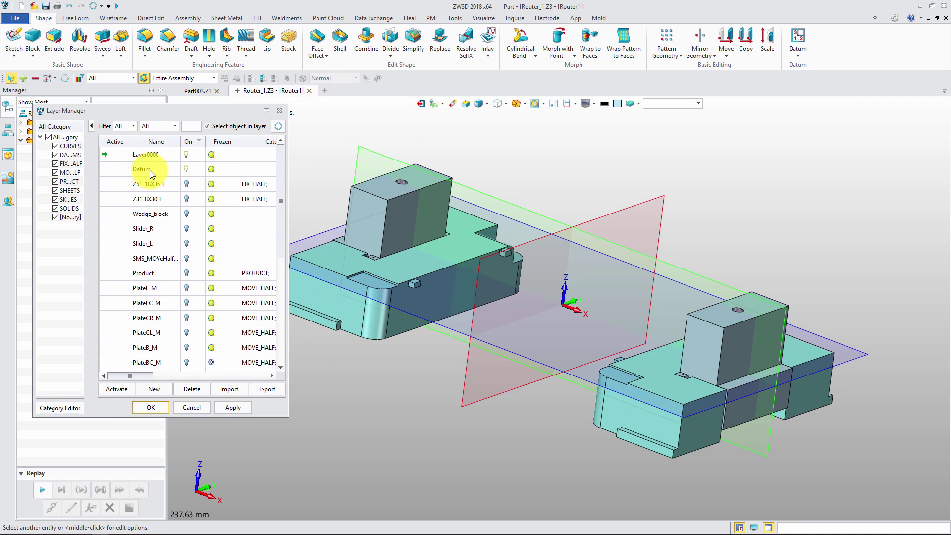
right_click(64, 137)
click(77, 157)
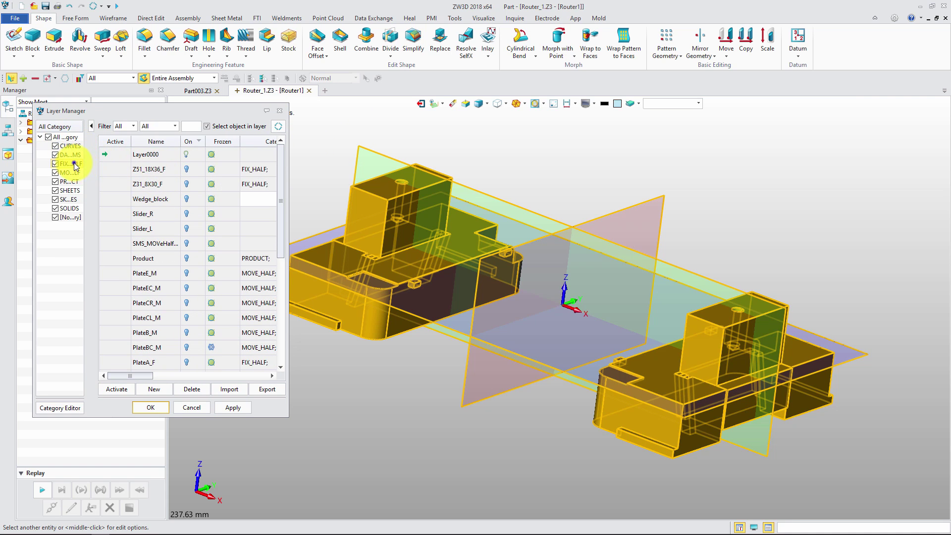
Step: Turn on the FIX_HALF category's layers to show the fixed mold half, and turn them off again
right_click(72, 163)
click(83, 169)
click(249, 396)
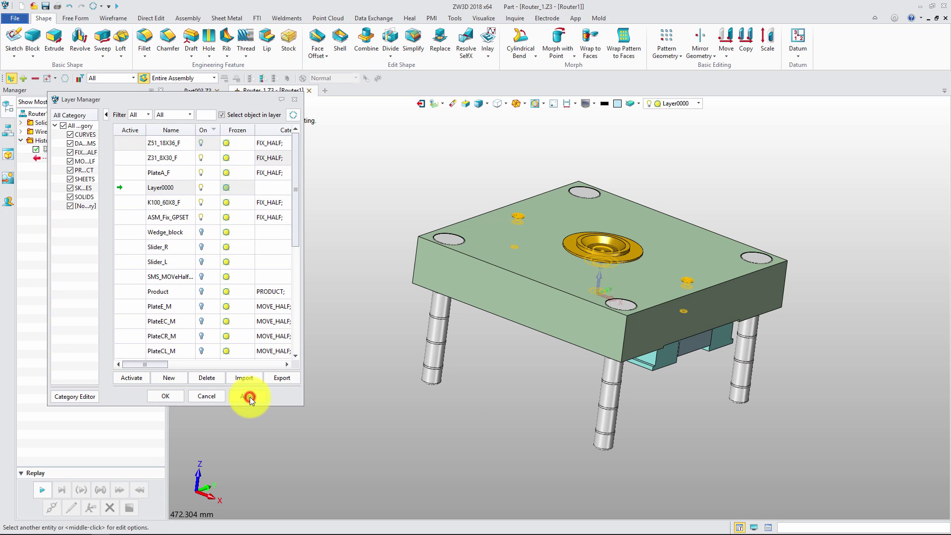
click(78, 152)
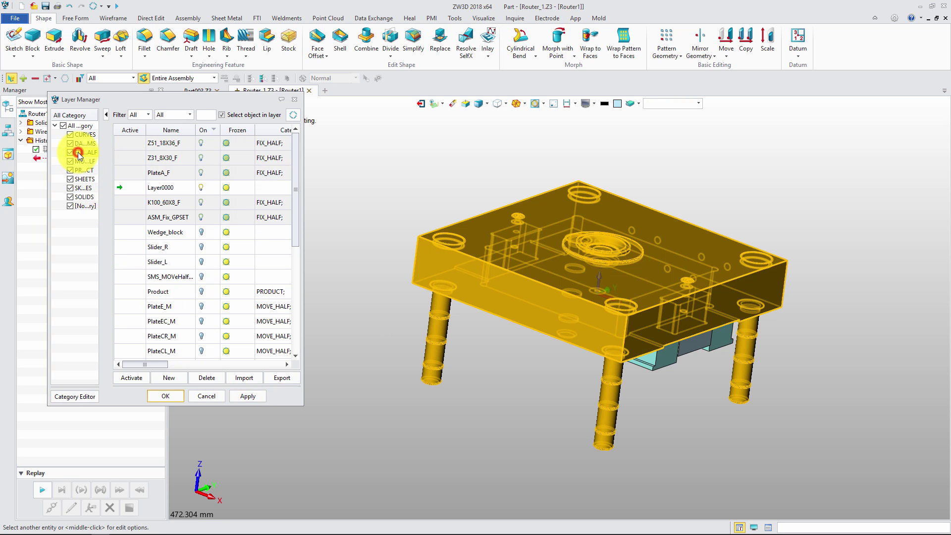
right_click(79, 153)
click(104, 169)
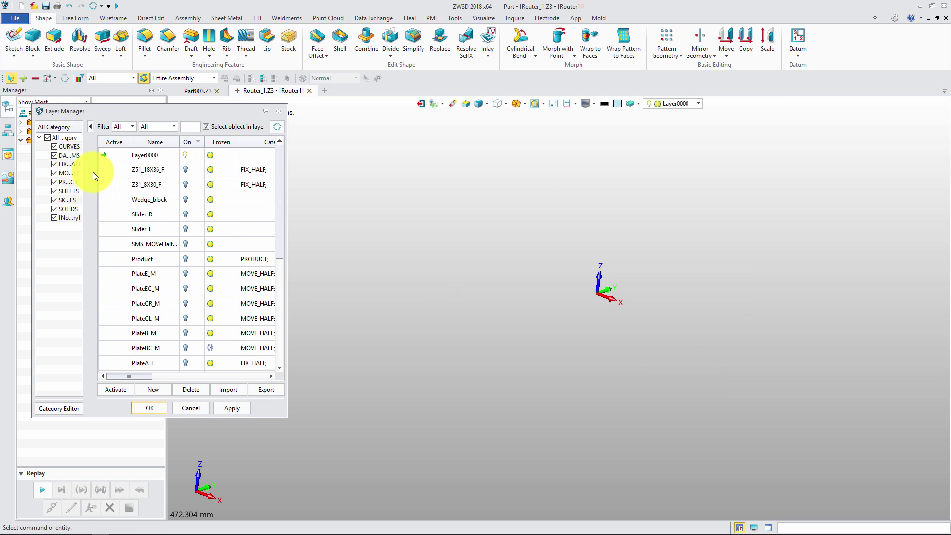
Step: Turn on all layers of the MOVE_HALF category and apply the change to the model
click(66, 173)
right_click(66, 172)
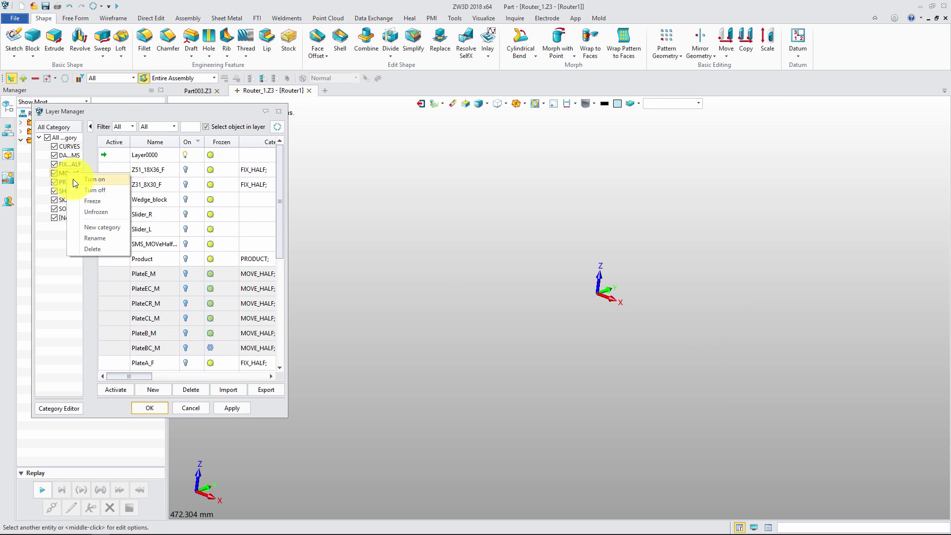
click(72, 180)
click(237, 407)
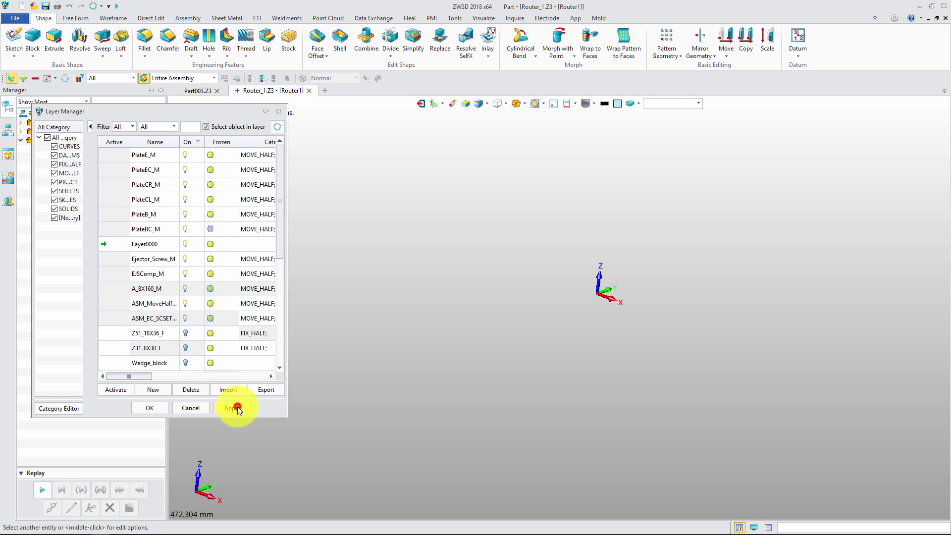
click(377, 436)
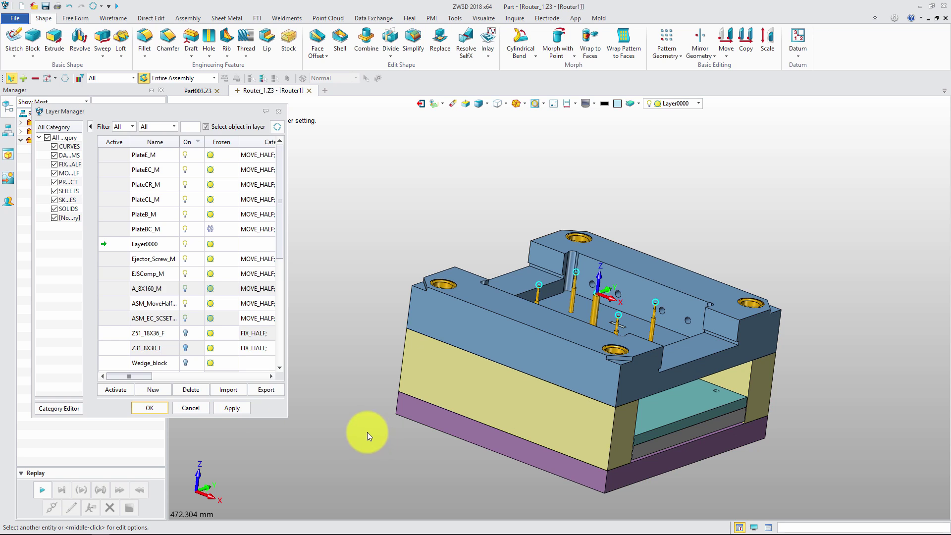
Step: Turn on the PRODUCT category's layer and apply it so the product shows with the moving half
click(69, 183)
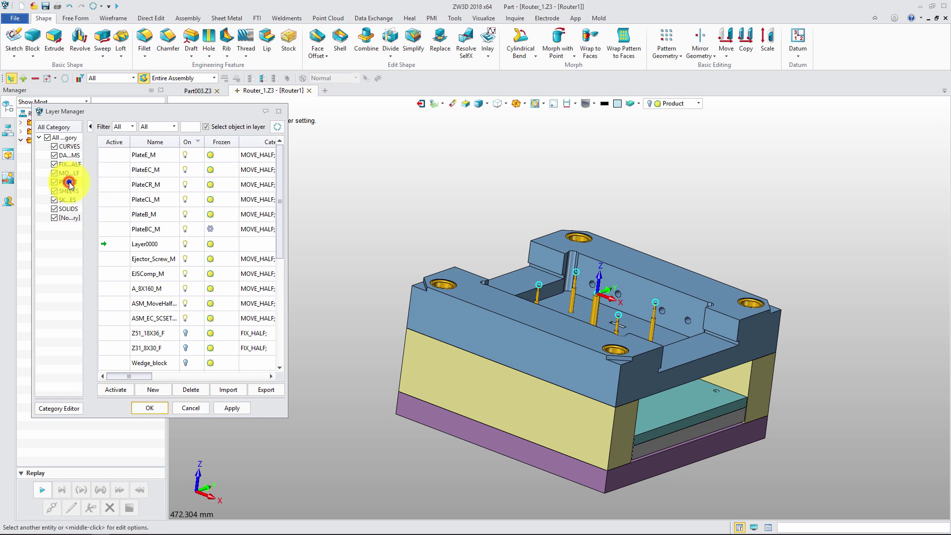
right_click(69, 184)
click(79, 193)
click(237, 407)
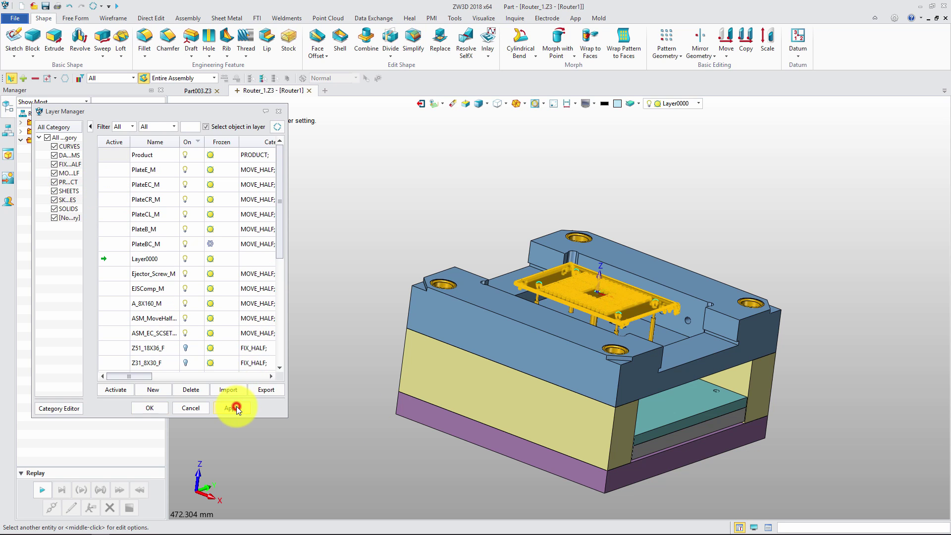
click(328, 418)
Step: Widen the Layer Manager and examine which bodies the plate layers from PlateE_M to PlateBC_M highlight in the model
drag(289, 171, 435, 195)
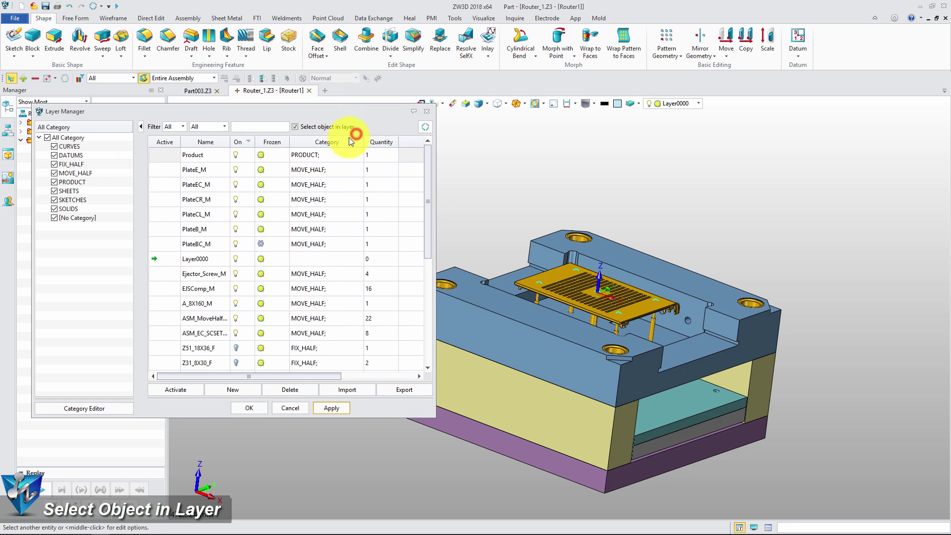
click(212, 169)
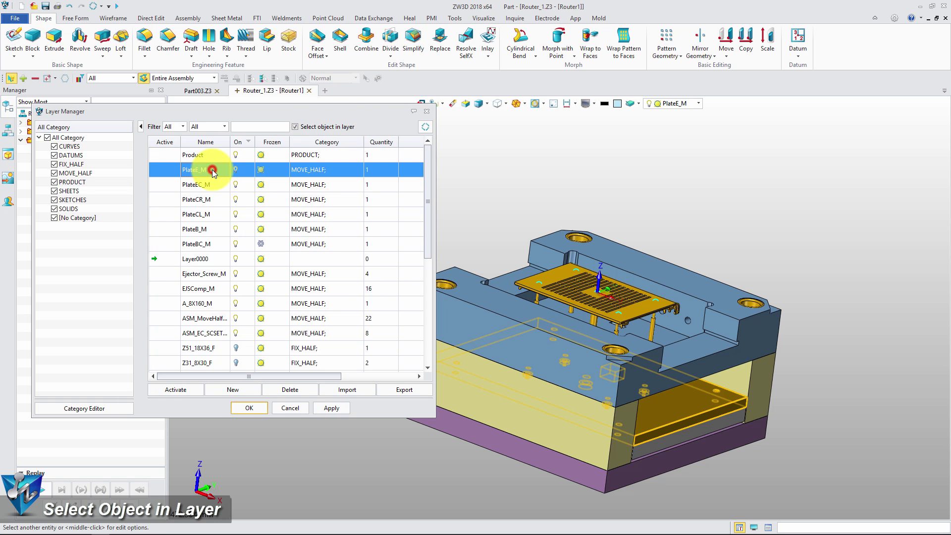
click(212, 184)
click(213, 204)
click(212, 229)
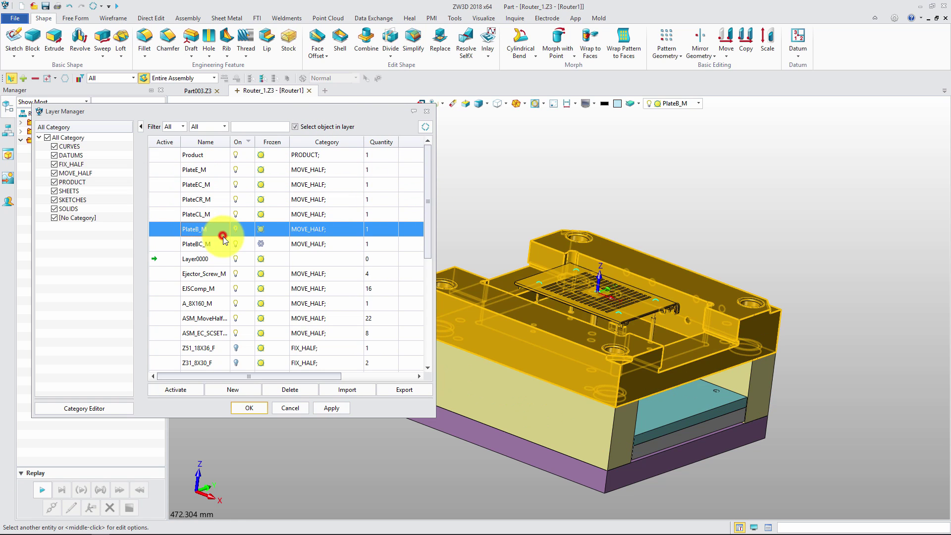
click(207, 259)
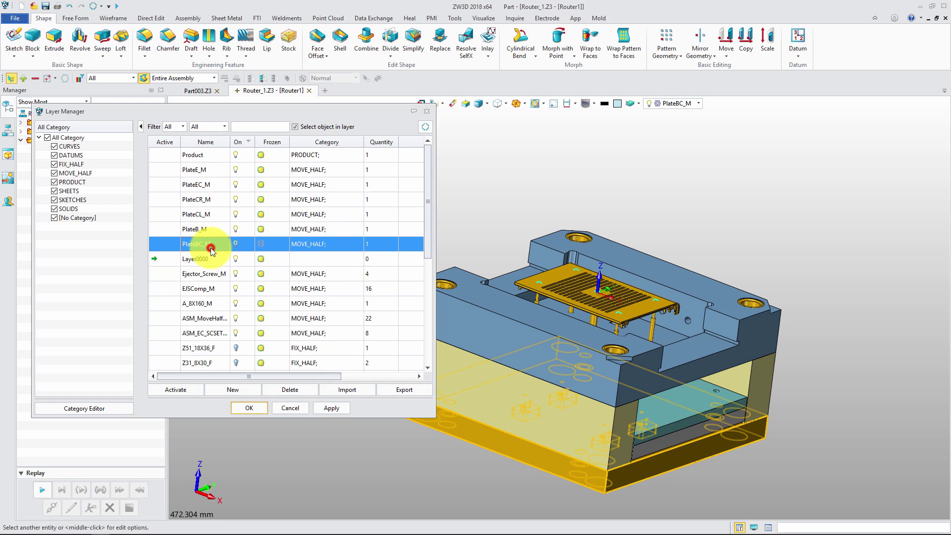
Step: Select the PlateB_M layer's body through the layer list and change its face color to magenta
click(216, 230)
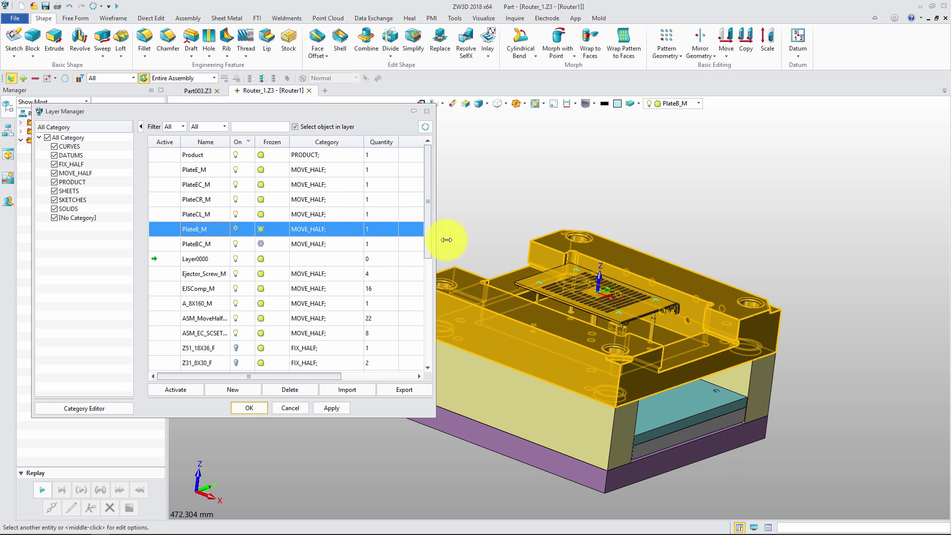
right_click(590, 218)
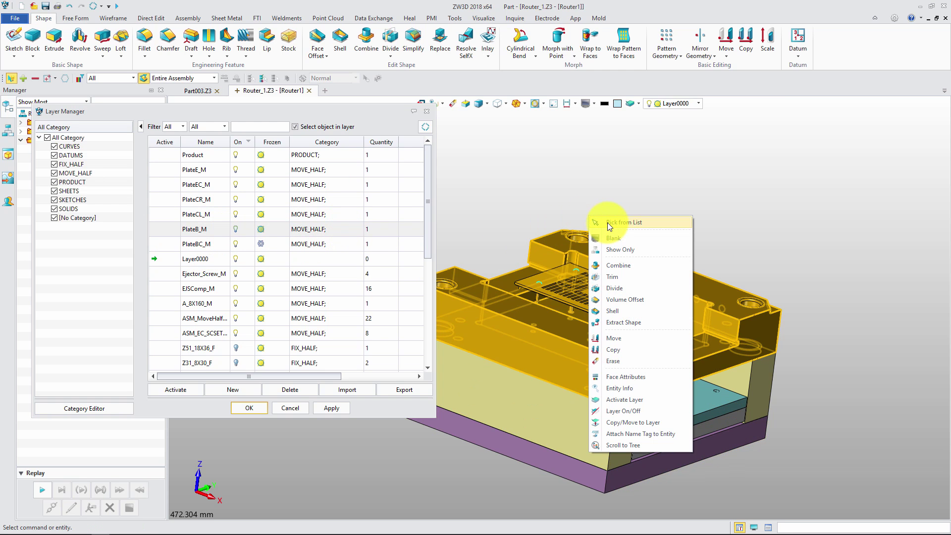
click(625, 377)
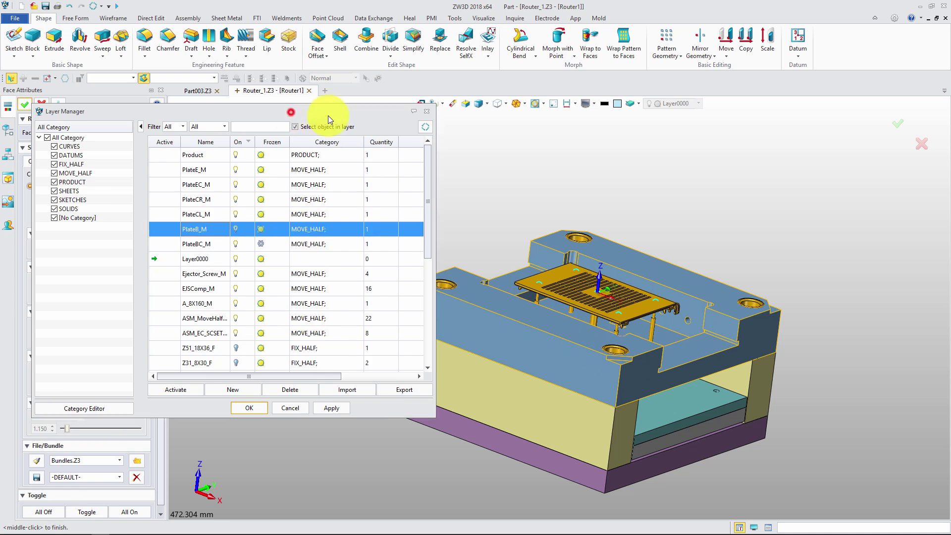
drag(327, 112, 320, 243)
click(131, 174)
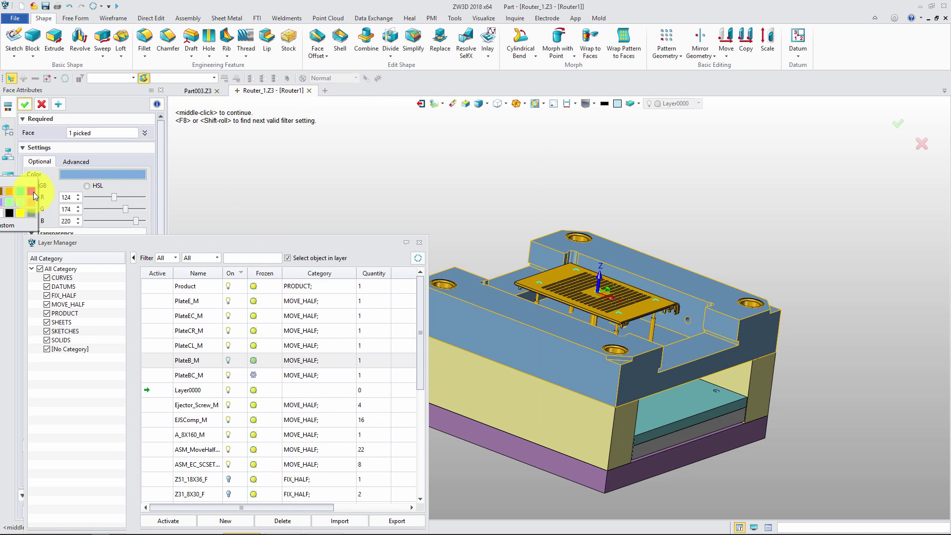
click(34, 191)
click(27, 106)
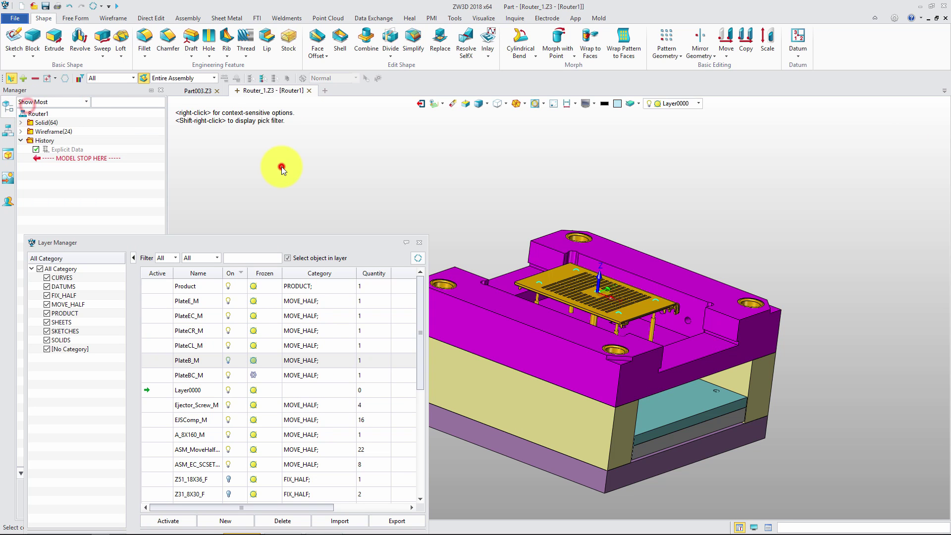
Step: Select the bodies on layers PlateCR_M, PlateCL_M, PlateB_M and PlateBC_M together and change their face color to pink
click(330, 375)
shift+drag(317, 364, 321, 343)
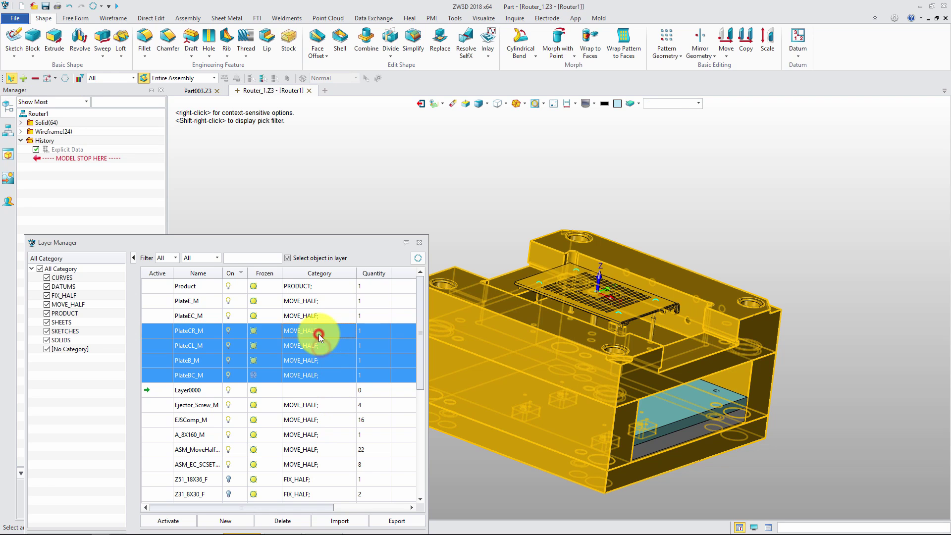
right_click(480, 242)
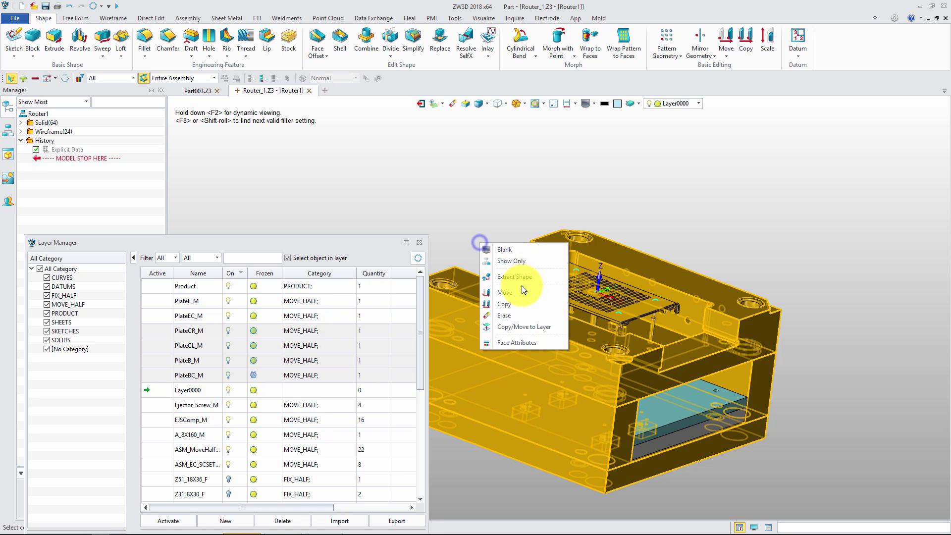
click(522, 340)
click(112, 174)
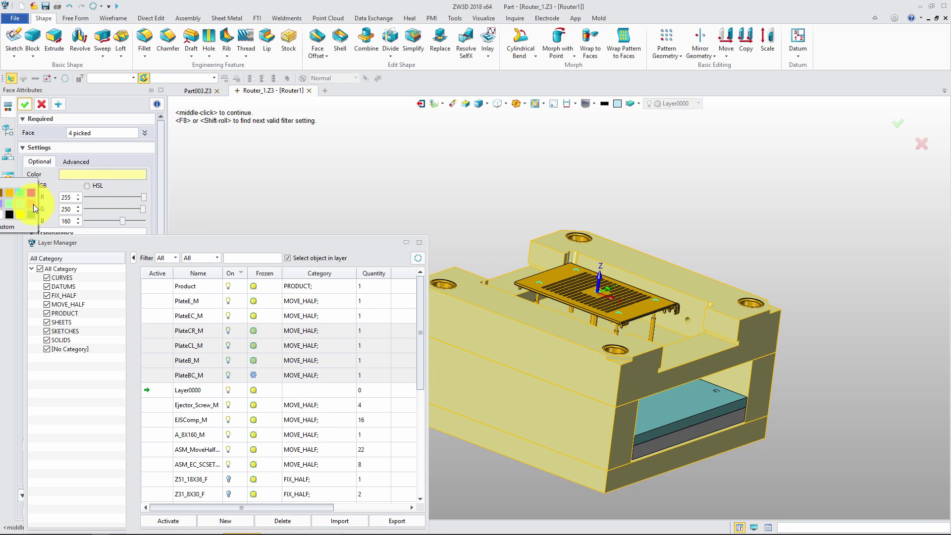
click(33, 204)
click(24, 104)
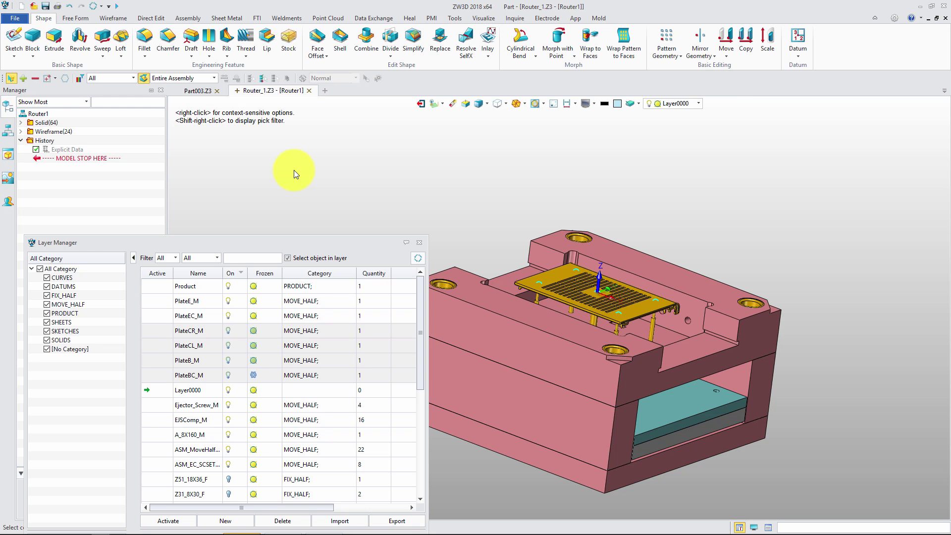